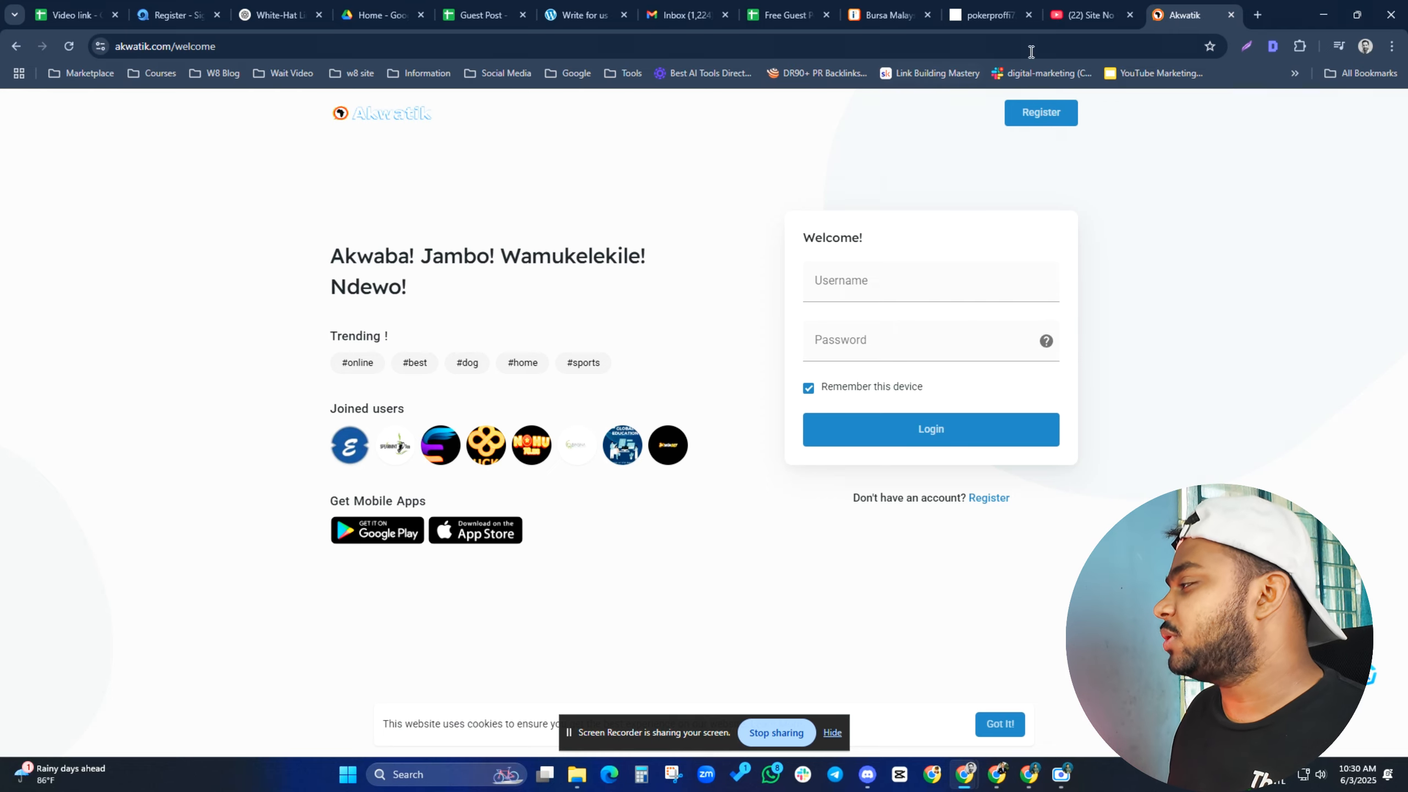
# Search Google for "da pa checker" in a new browser tab.
pyautogui.click(1259, 15)
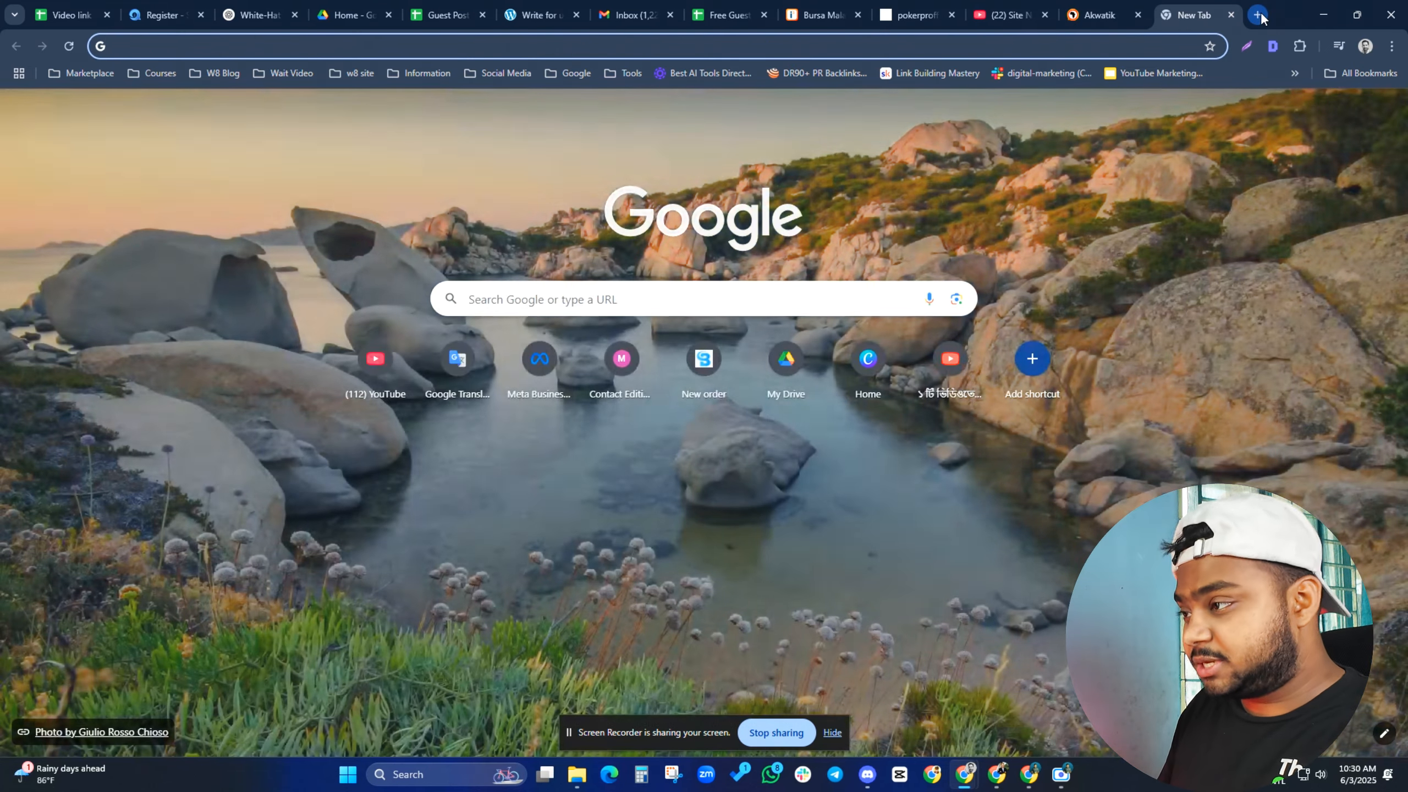
pyautogui.write('da')
pyautogui.press('Return')
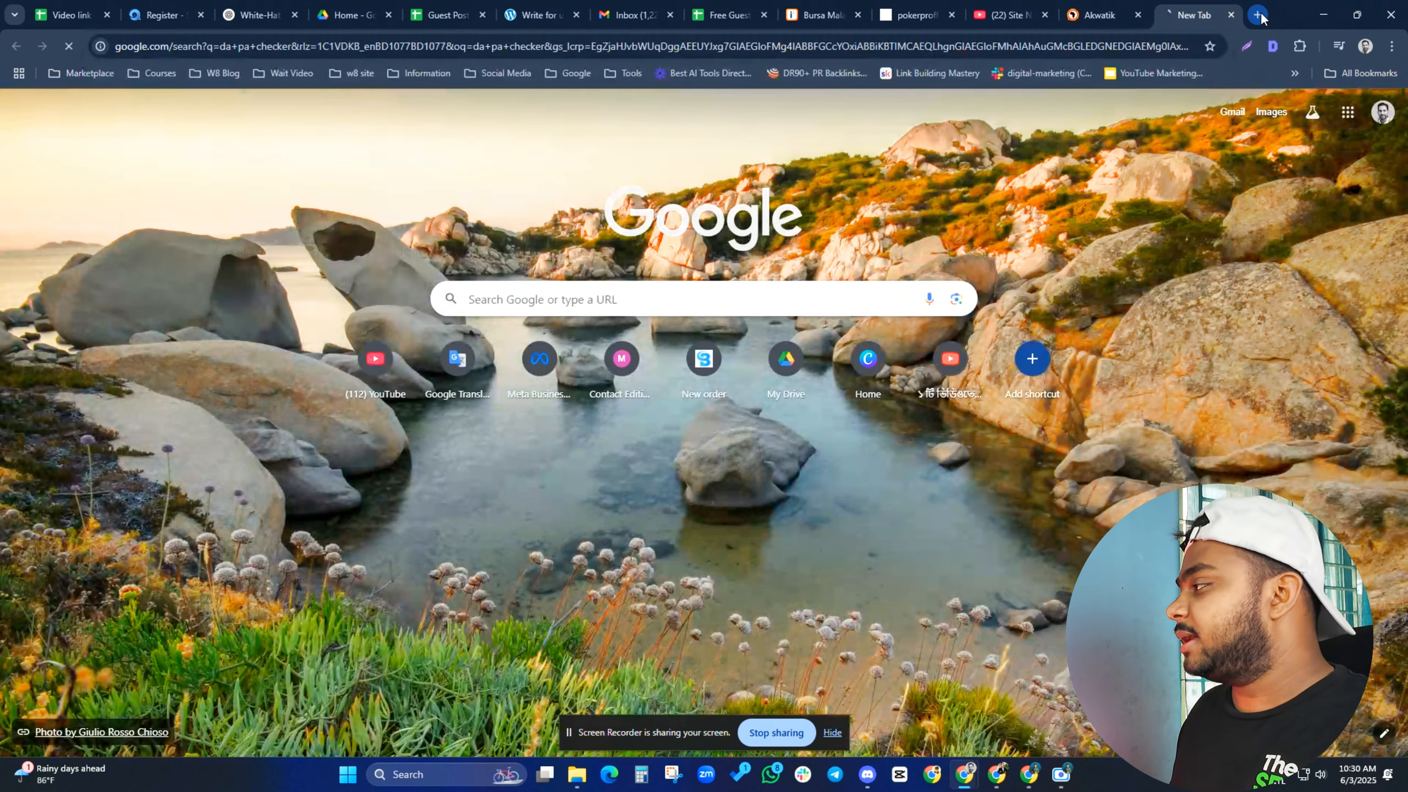
# Search Google for "backlink checker" in another new tab and open the Free Backlink Checker by Ahrefs.
pyautogui.click(1258, 14)
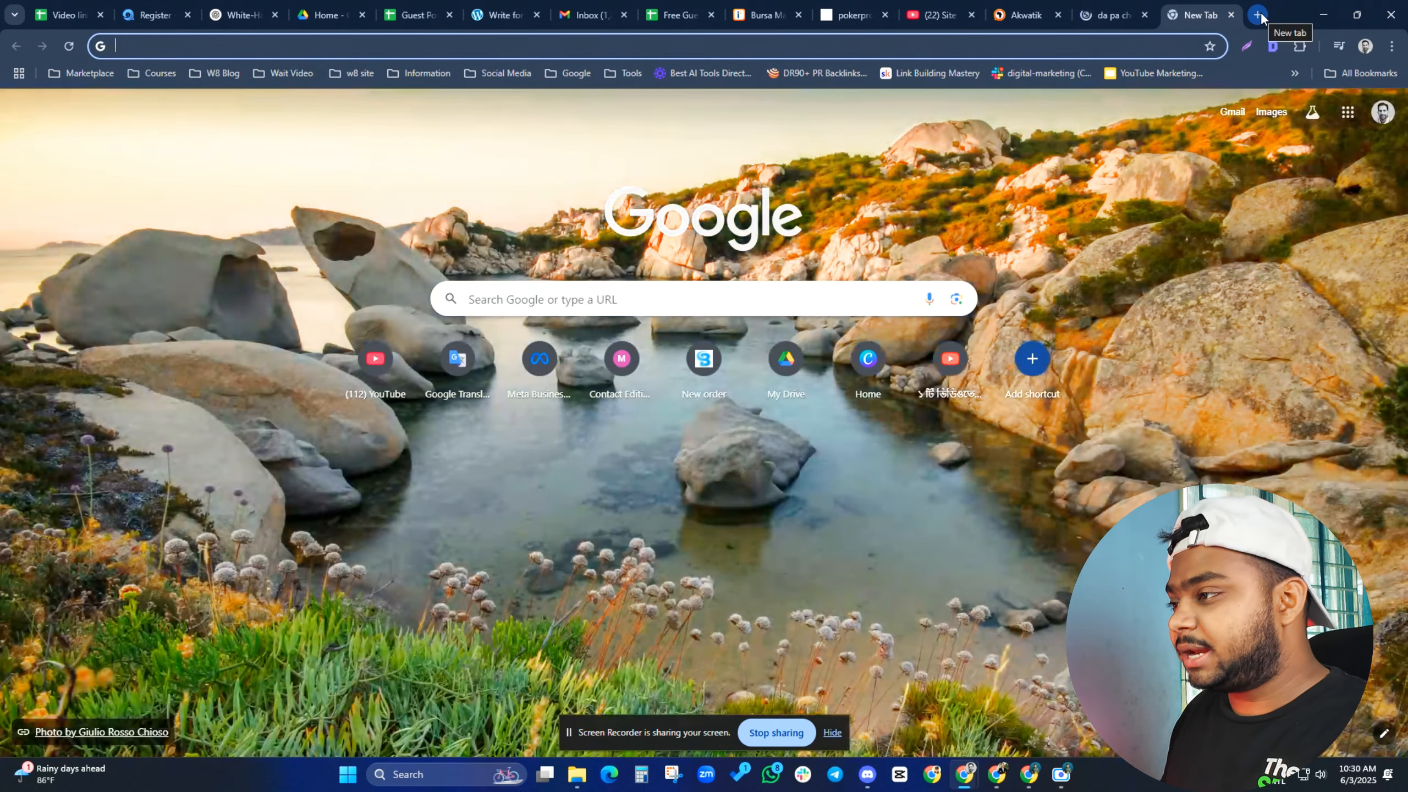
pyautogui.write('b')
pyautogui.press('Down')
pyautogui.press('Down')
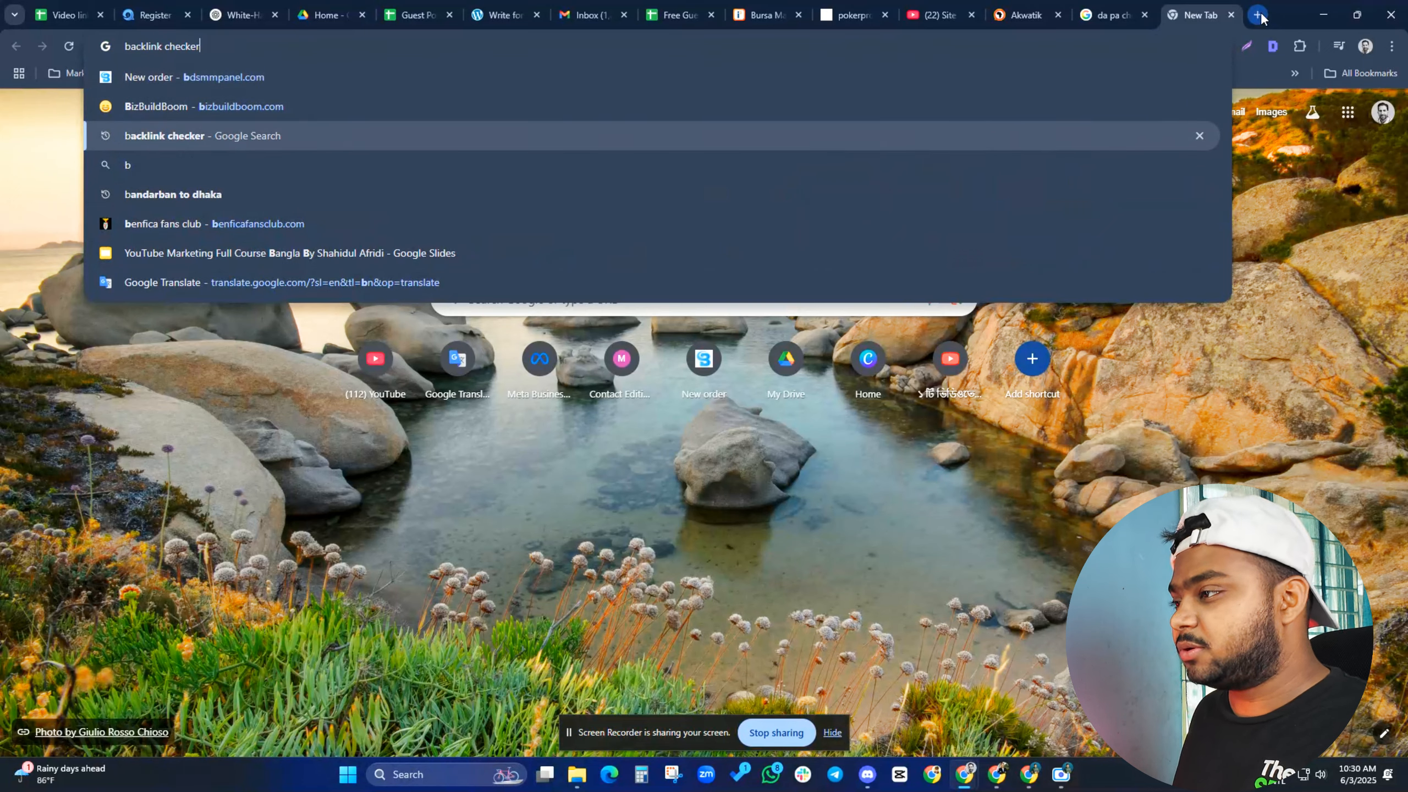
pyautogui.press('Return')
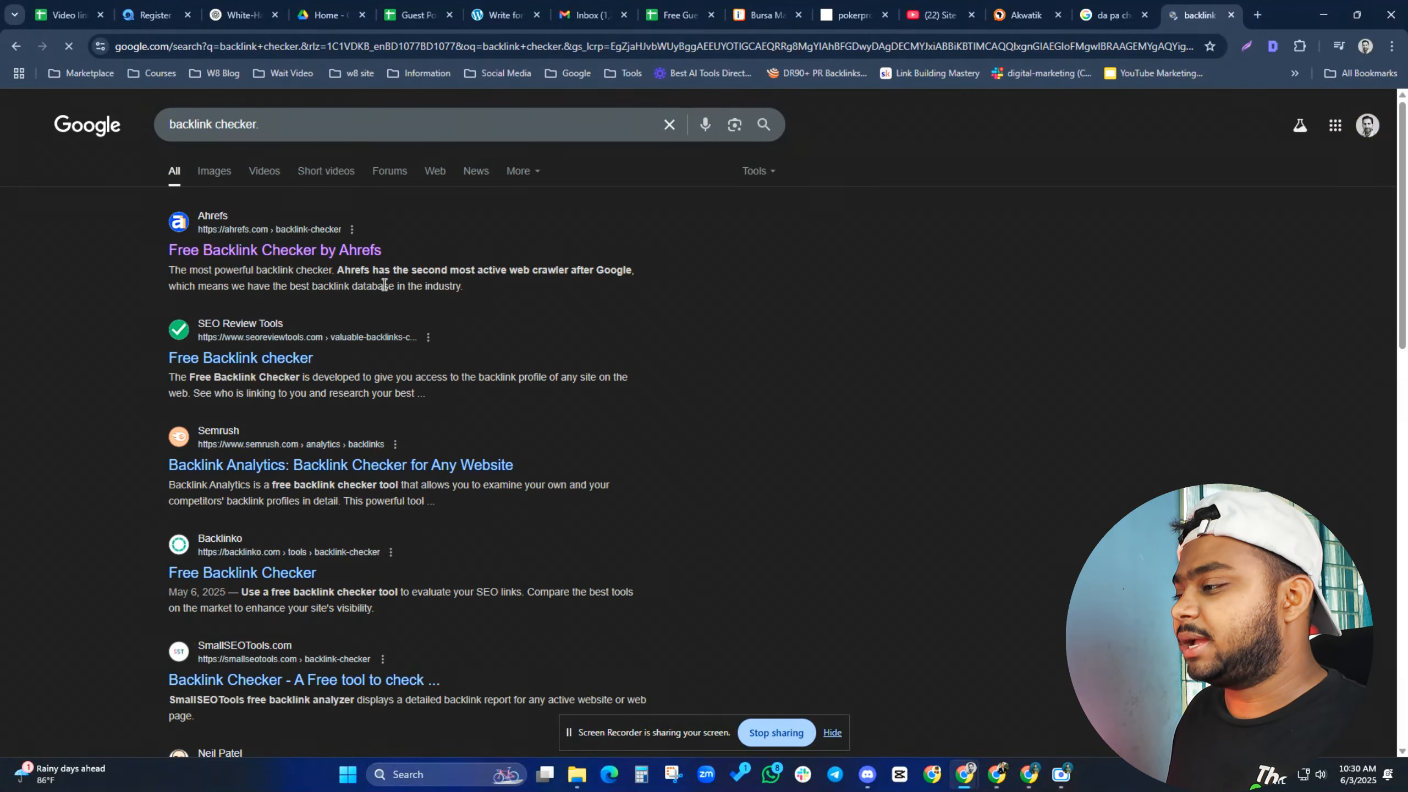
pyautogui.click(275, 250)
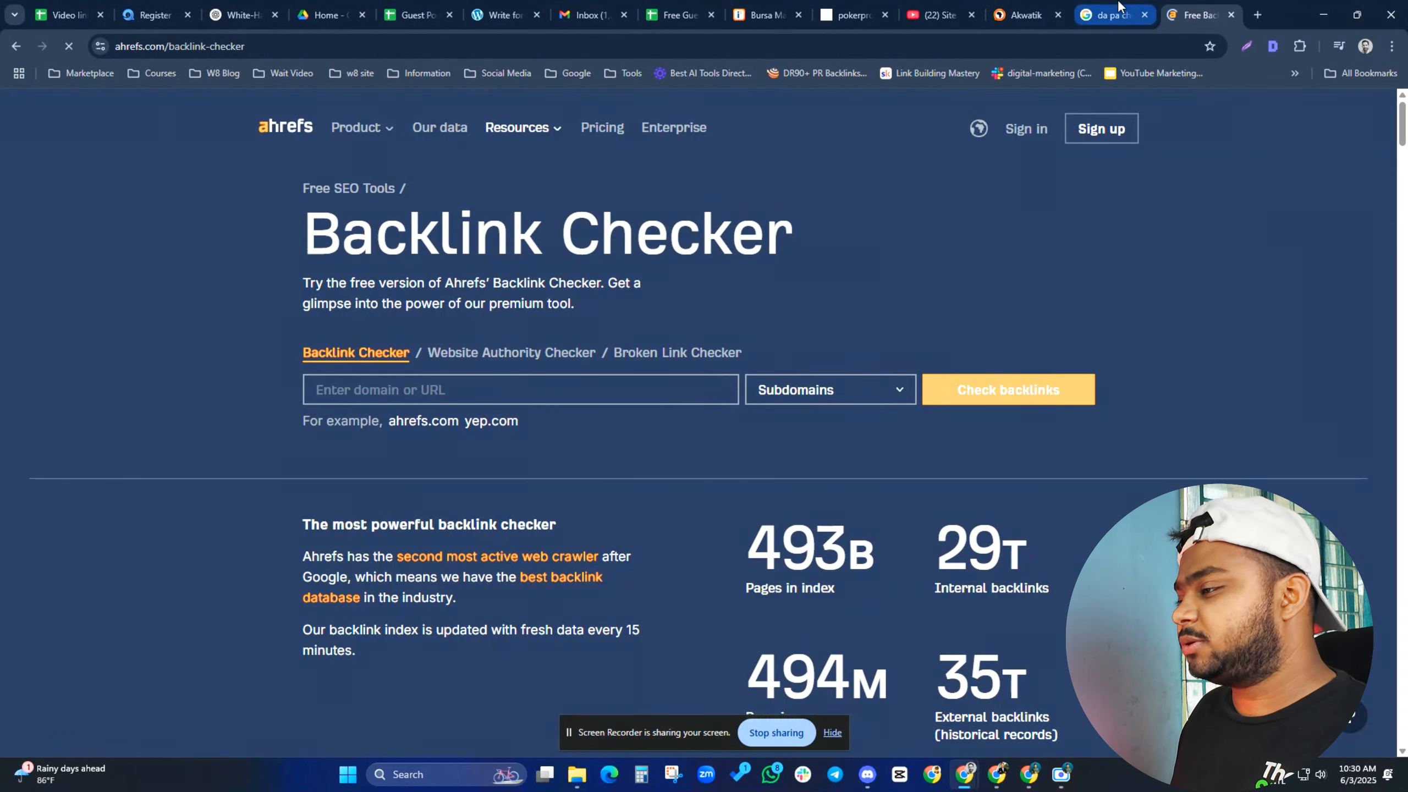
pyautogui.click(1108, 15)
pyautogui.click(239, 548)
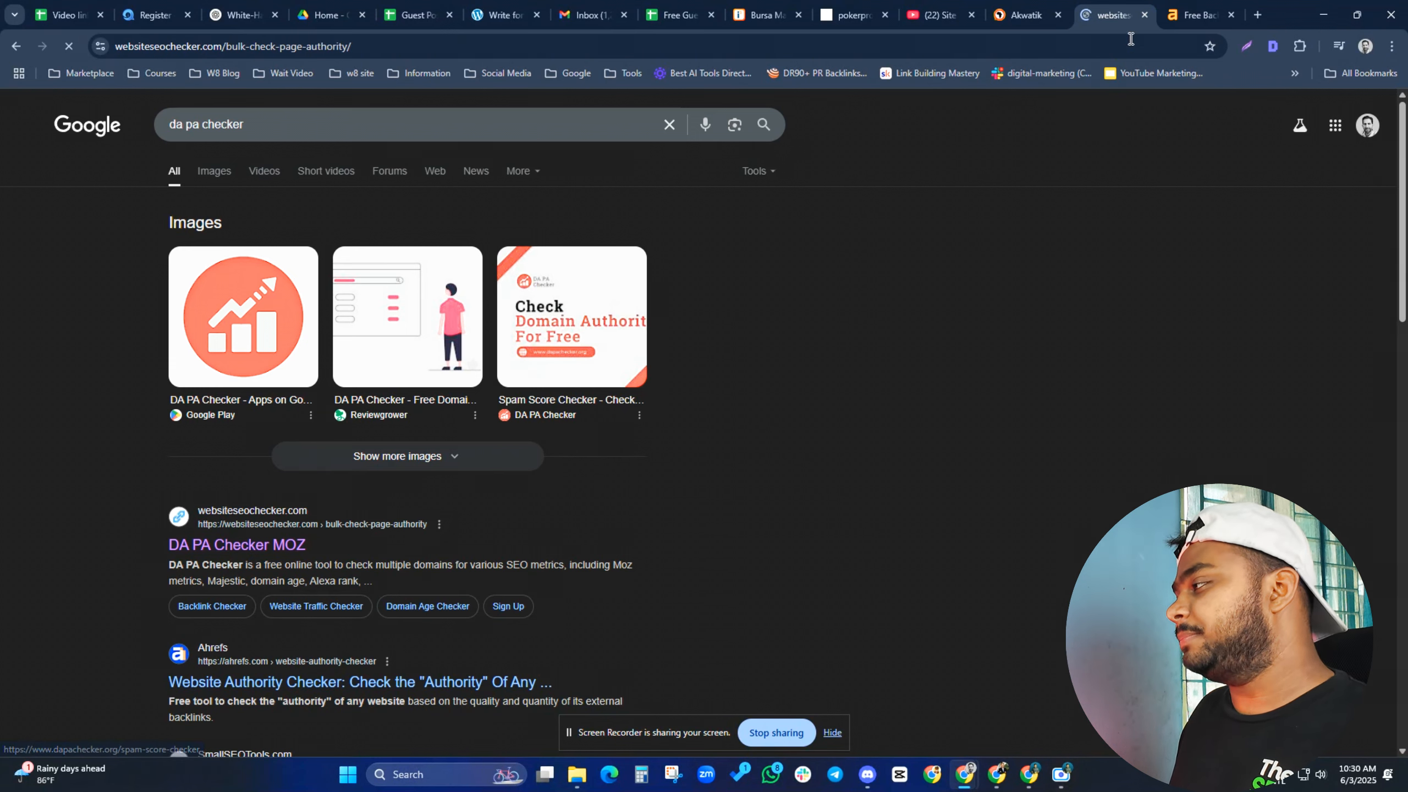
pyautogui.hotkey('ctrl', 'Tab')
pyautogui.click(459, 396)
pyautogui.write('https://akwatik.com/')
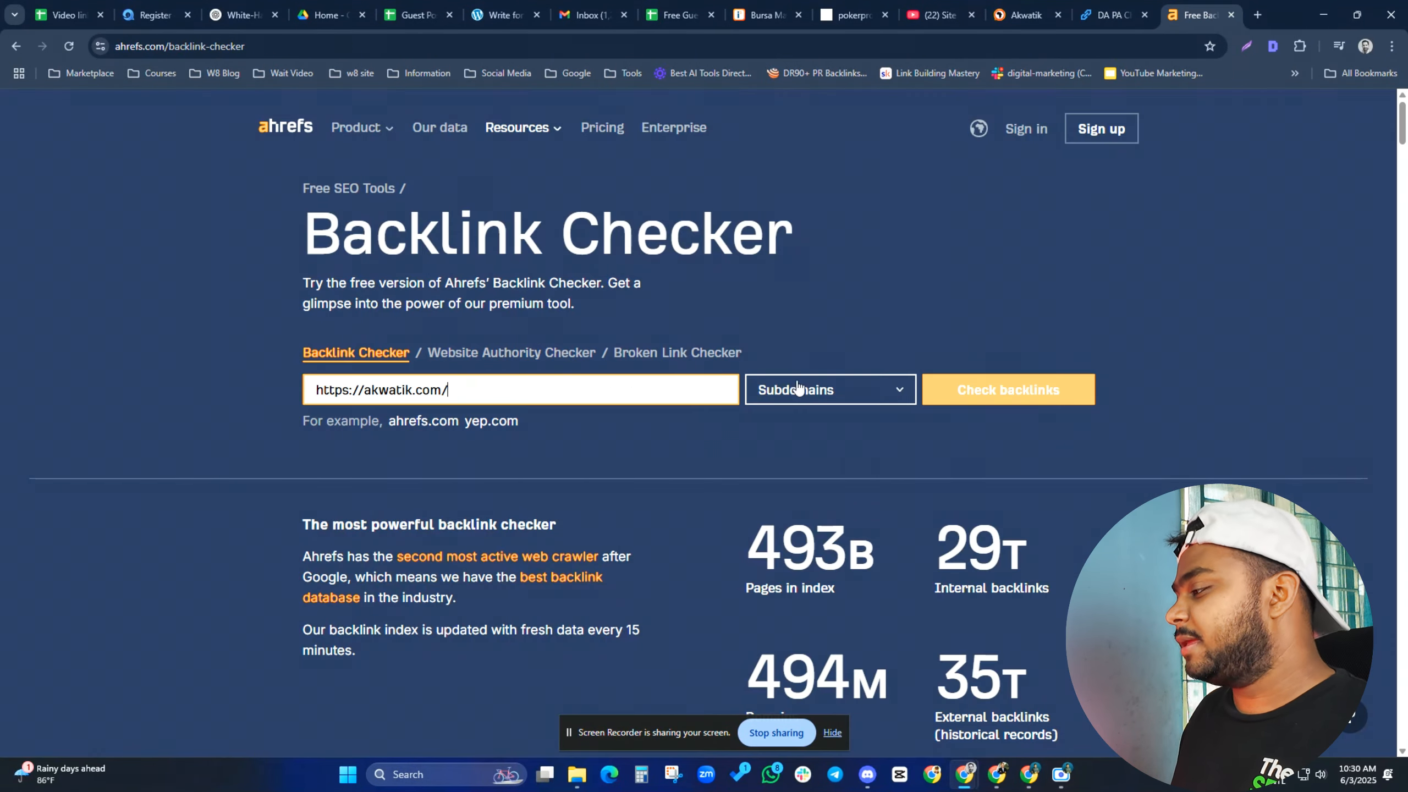
pyautogui.click(947, 390)
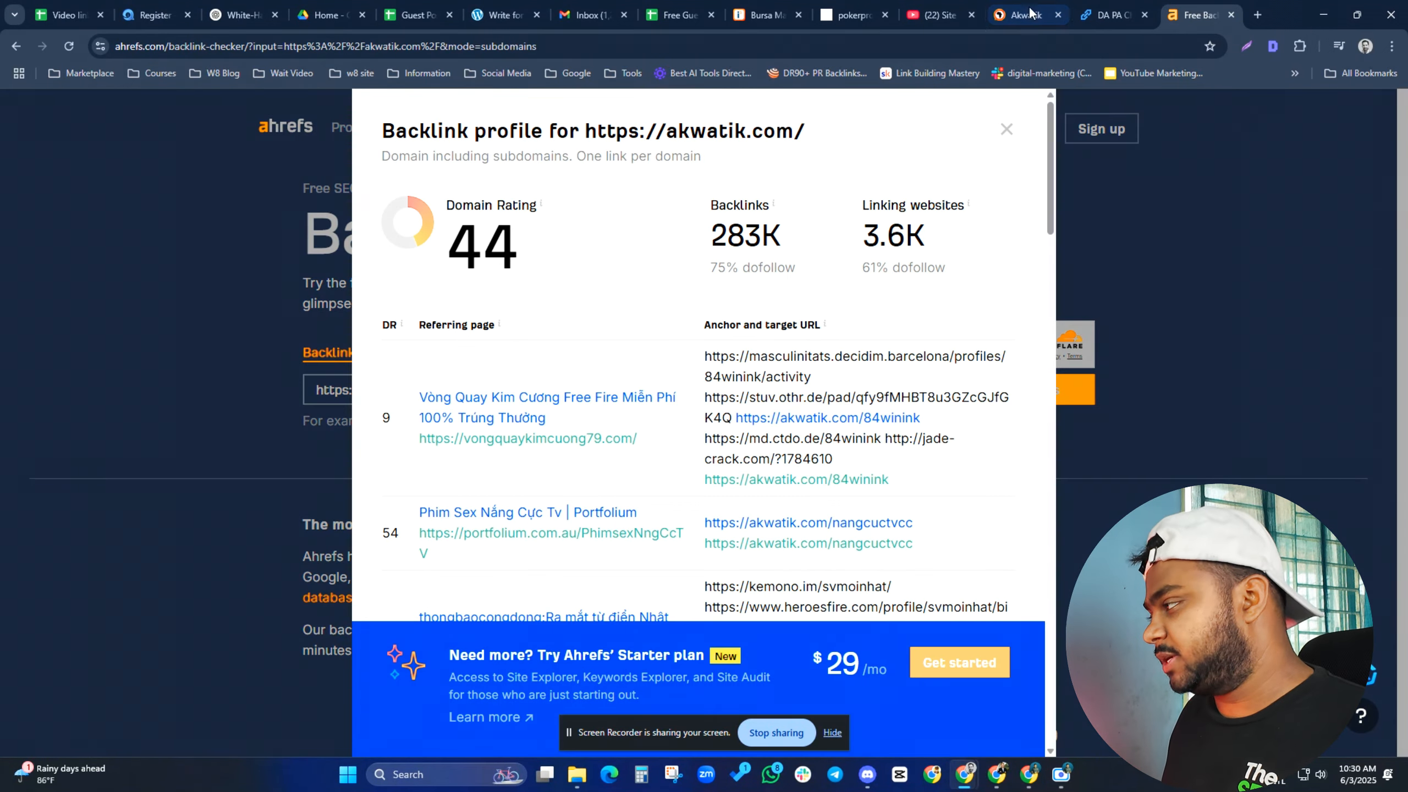
pyautogui.click(1106, 4)
pyautogui.click(657, 166)
pyautogui.write('https://akwatik.com/')
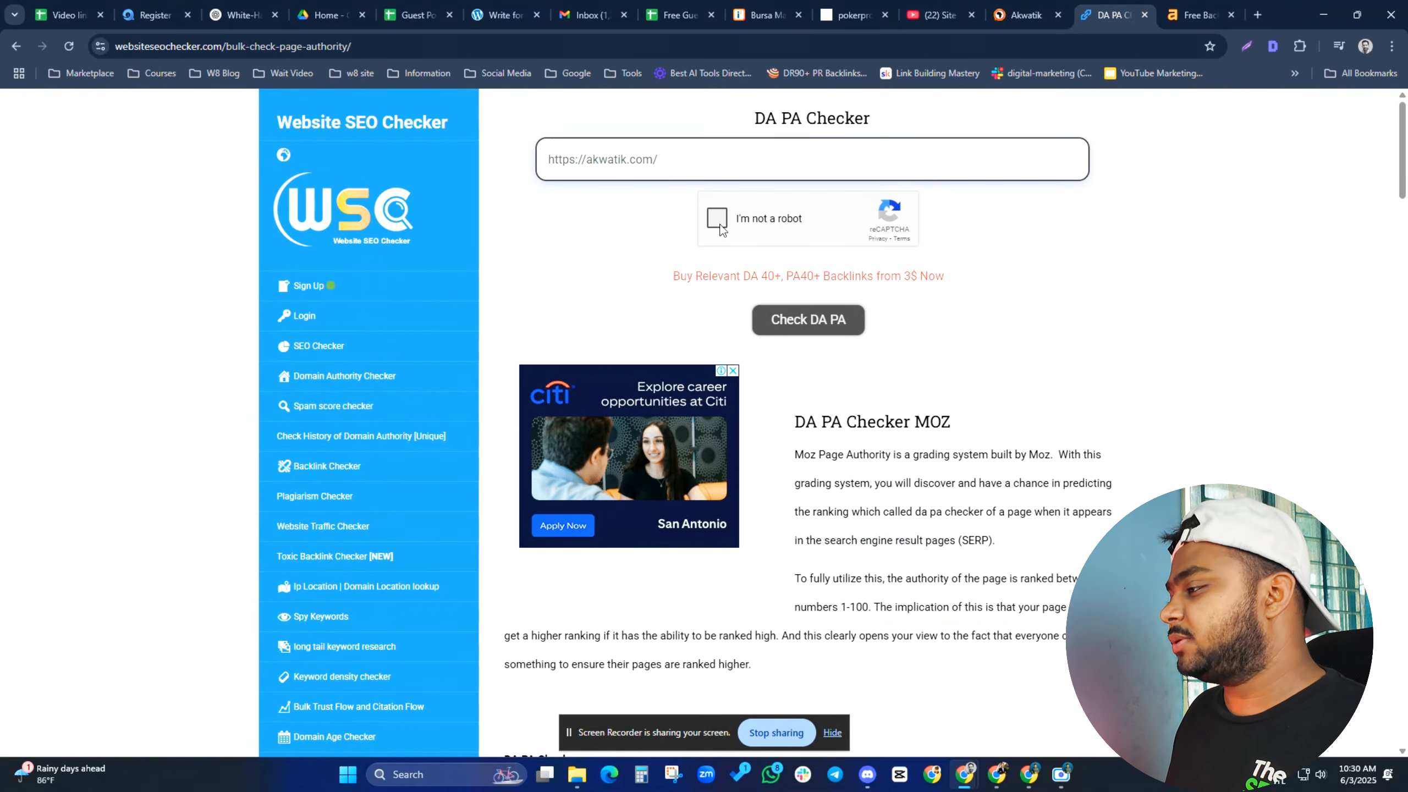
pyautogui.click(718, 221)
pyautogui.click(798, 324)
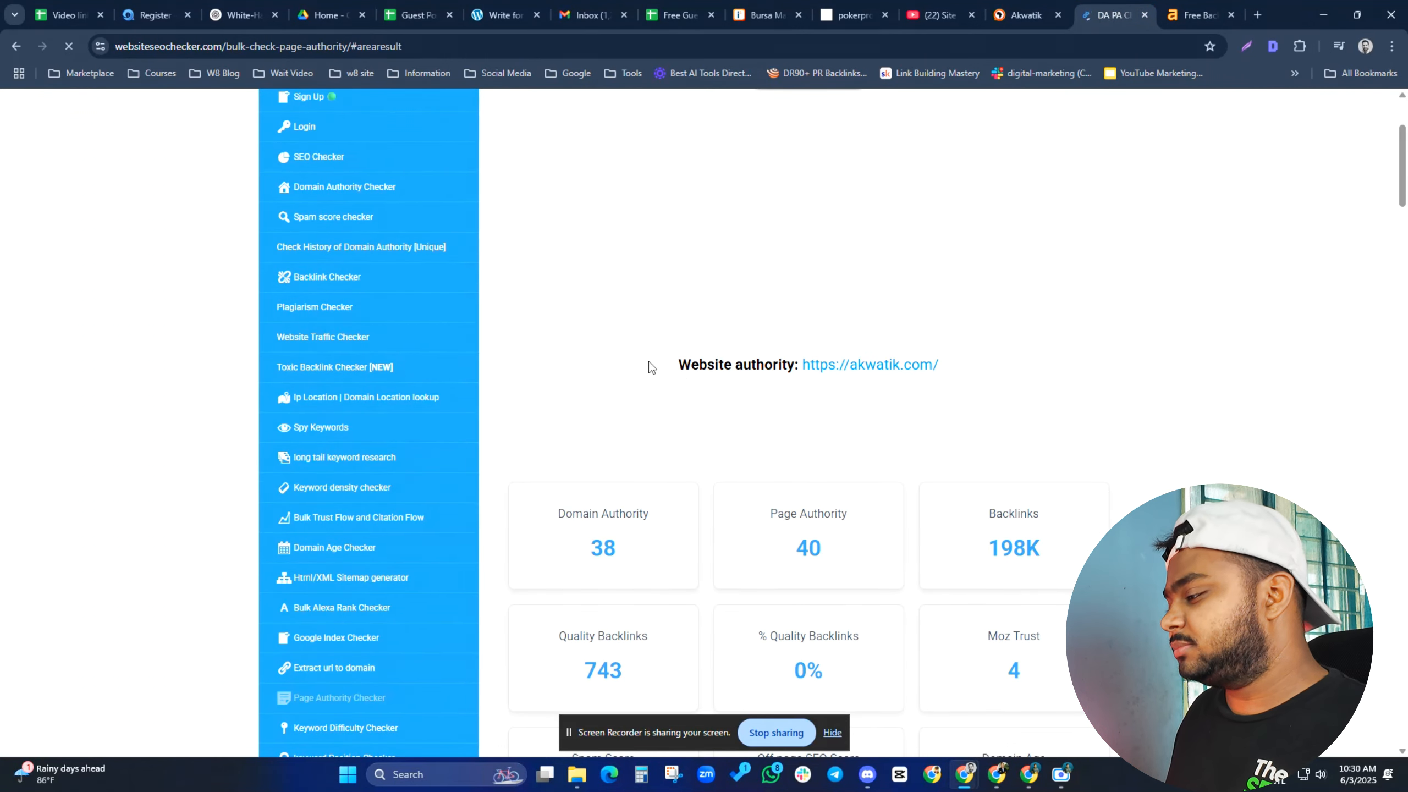
pyautogui.scroll(-1, 647, 369)
pyautogui.scroll(-8, 615, 482)
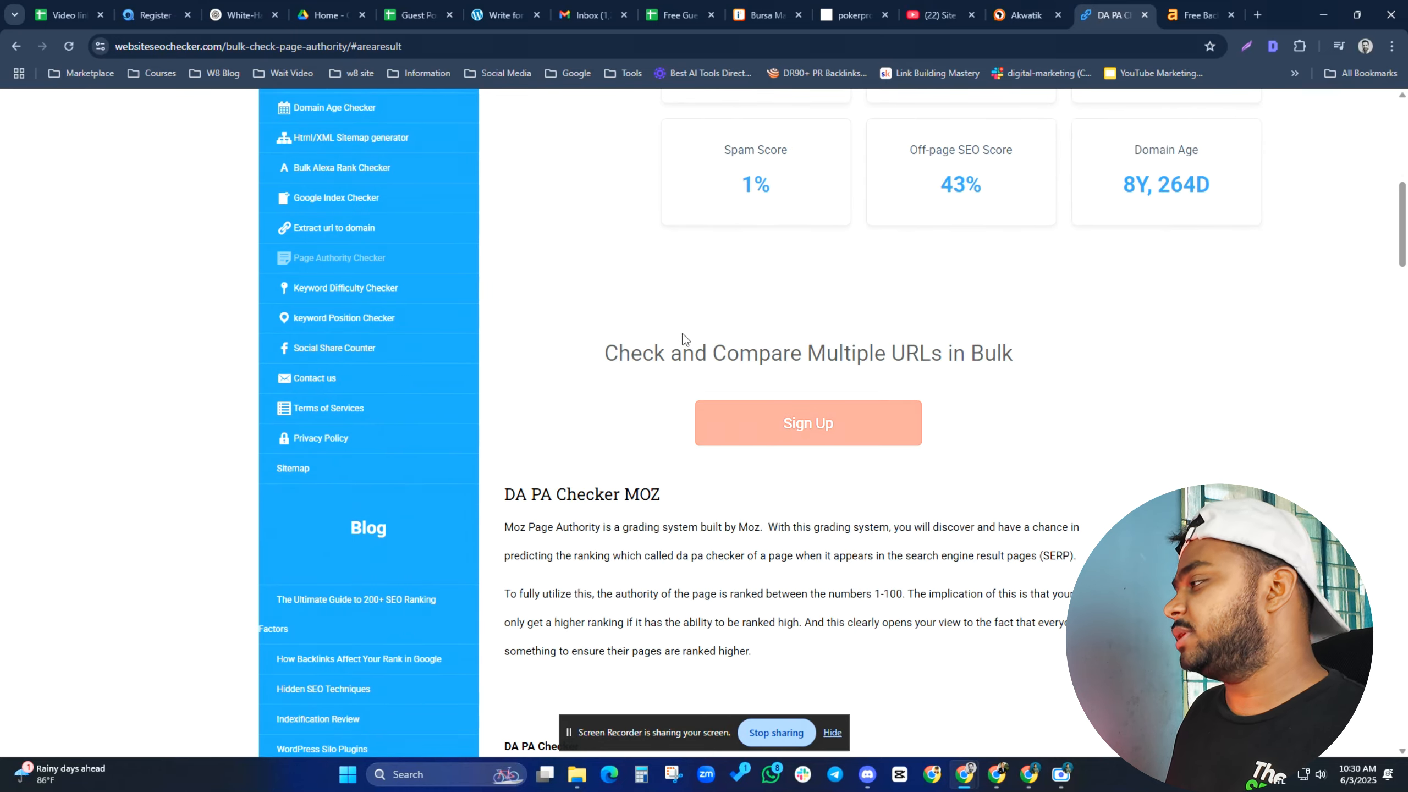
pyautogui.scroll(4, 606, 355)
pyautogui.scroll(5, 612, 356)
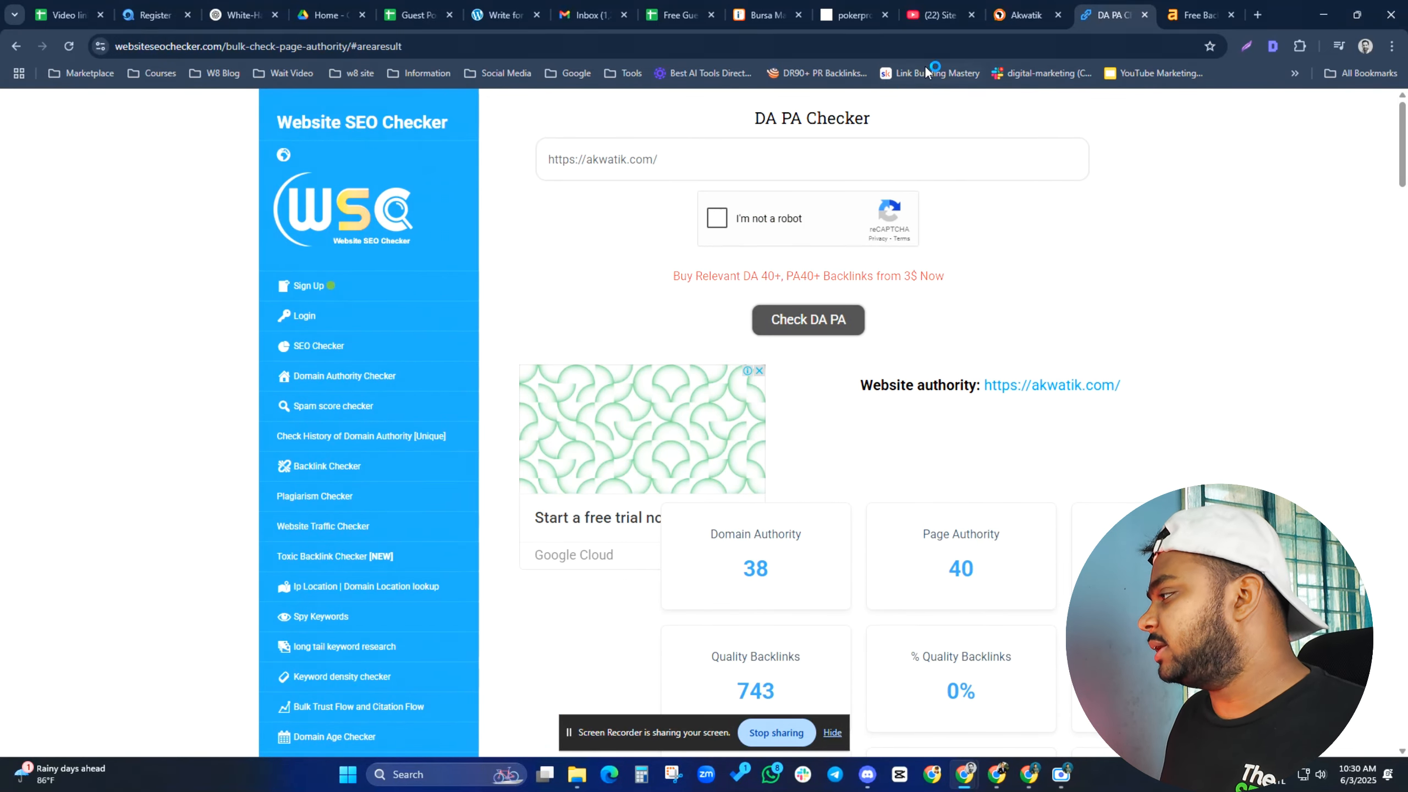
# Return to the Akwatik site, open its registration form and enter the username.
pyautogui.click(1006, 11)
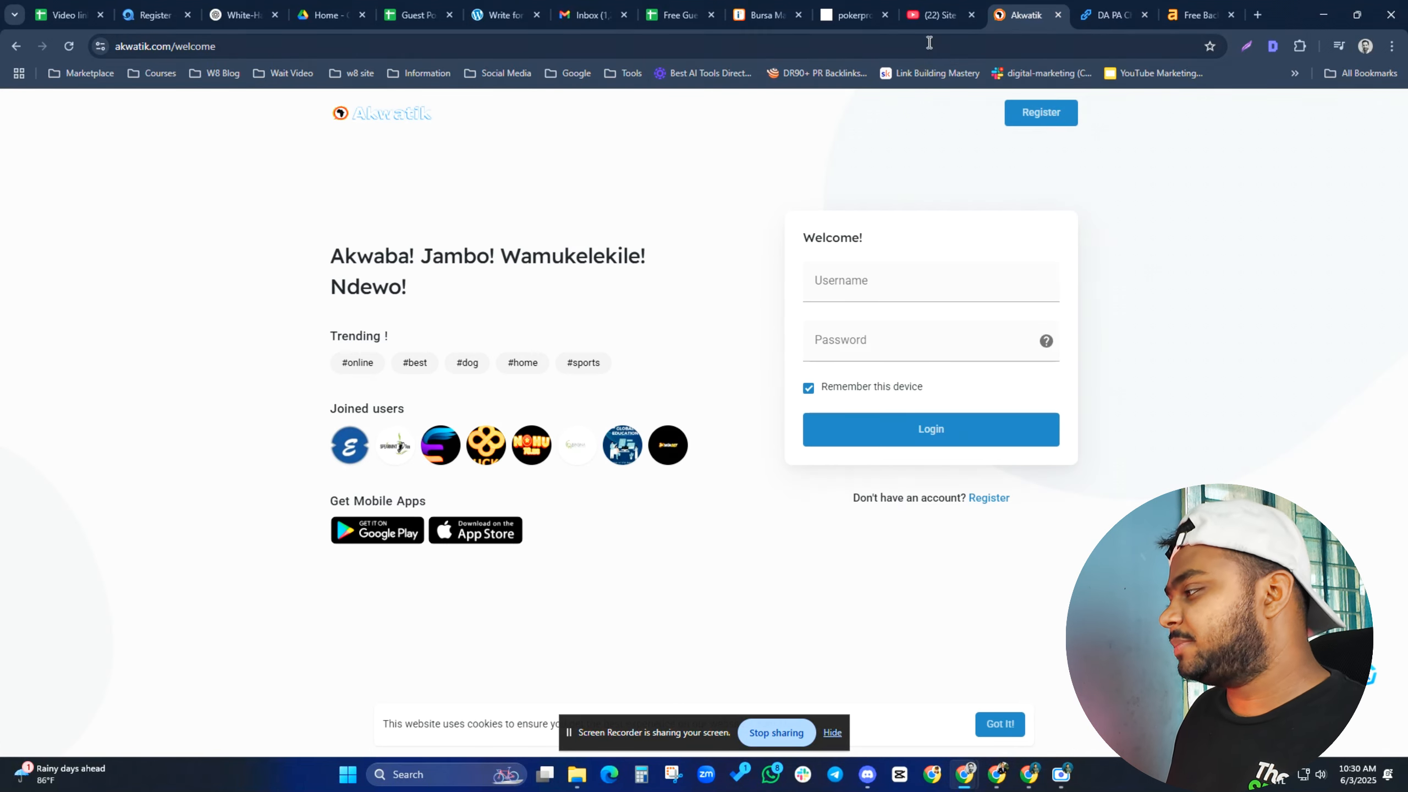
pyautogui.click(1040, 118)
pyautogui.click(576, 299)
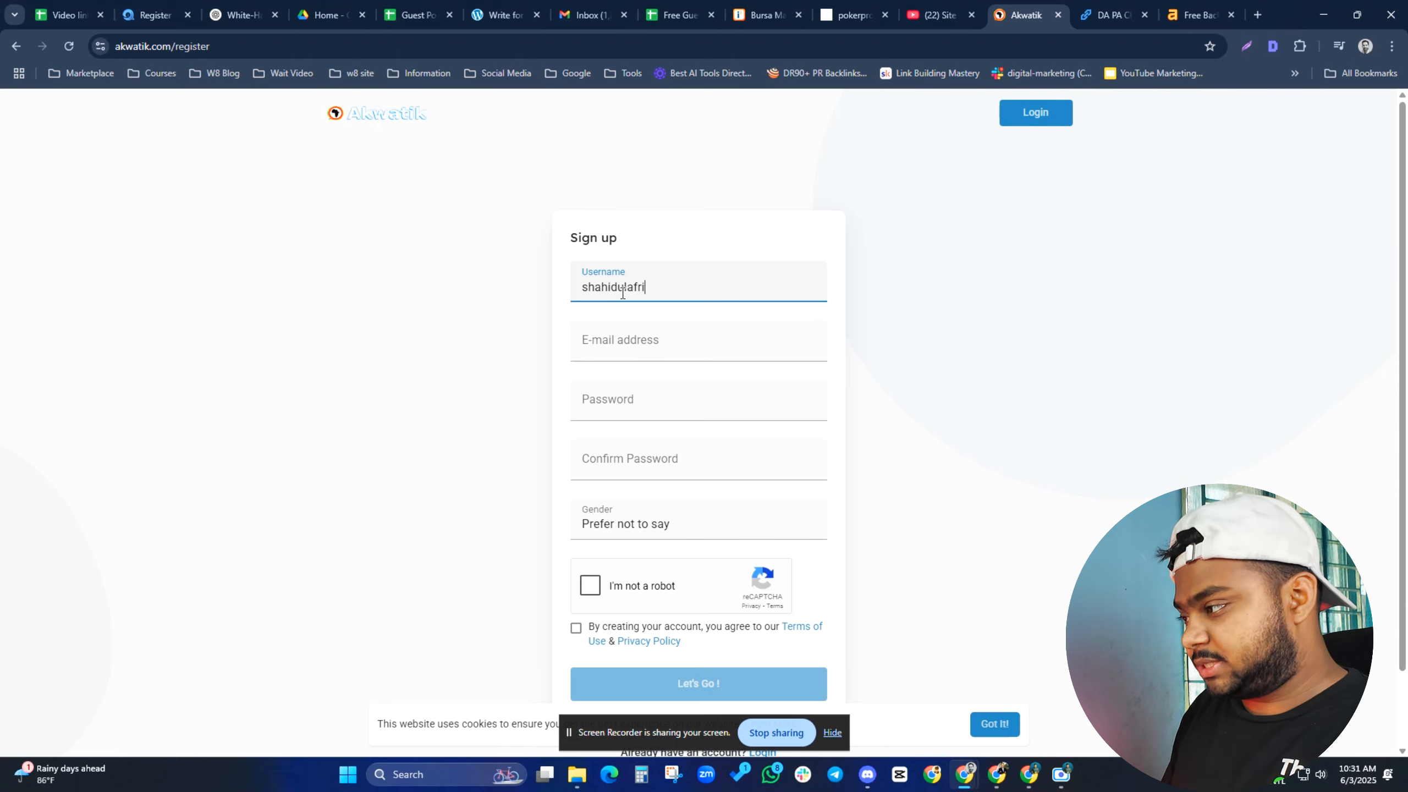
# Copy the signed-in Google account's e-mail address and paste it into the sign-up form's E-mail address field.
pyautogui.click(638, 344)
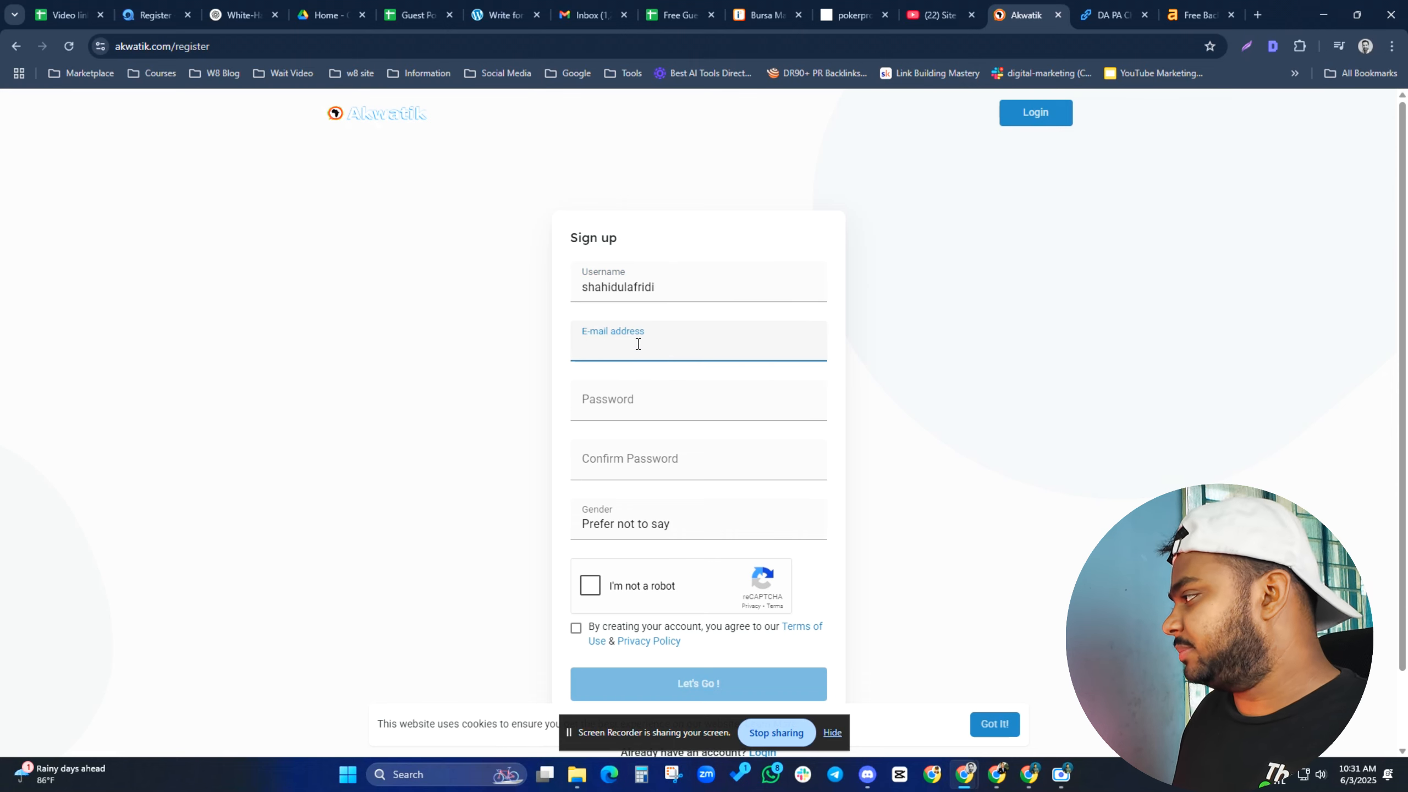
pyautogui.click(1257, 14)
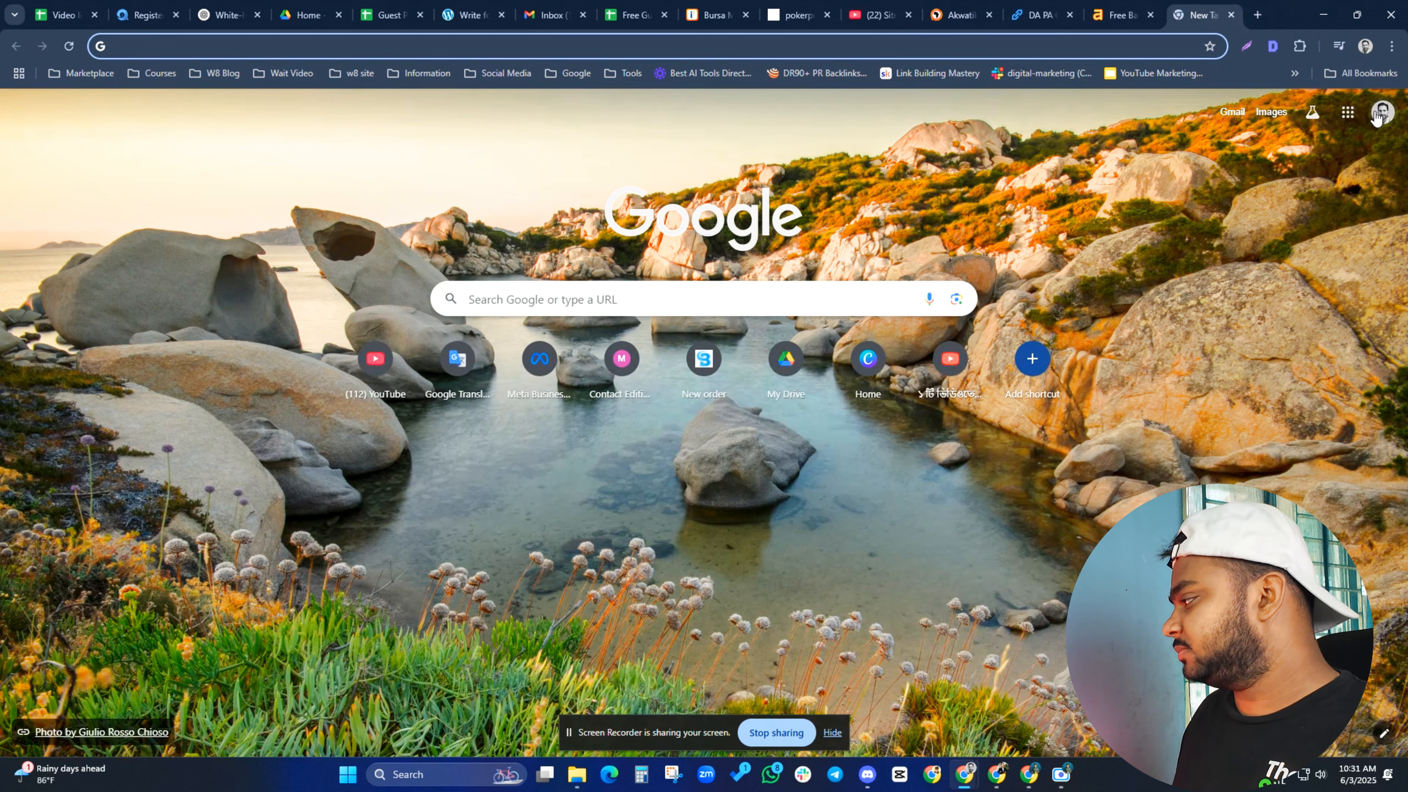
pyautogui.click(1383, 112)
pyautogui.tripleClick(1273, 152)
pyautogui.hotkey('ctrl', 'c')
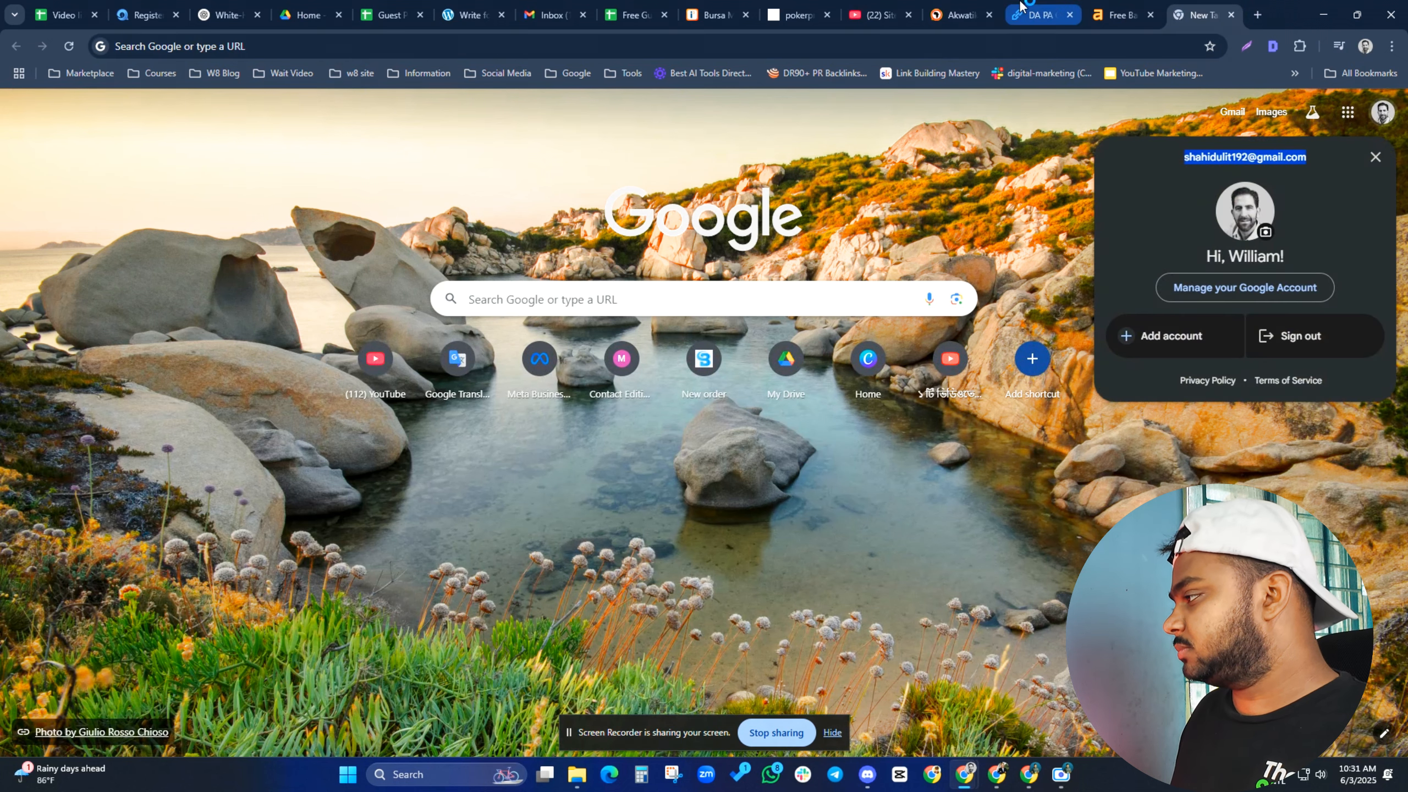
pyautogui.click(957, 15)
pyautogui.hotkey('ctrl', 'v')
# Fill both password fields with the suggested strong password and set the gender to Male.
pyautogui.click(603, 392)
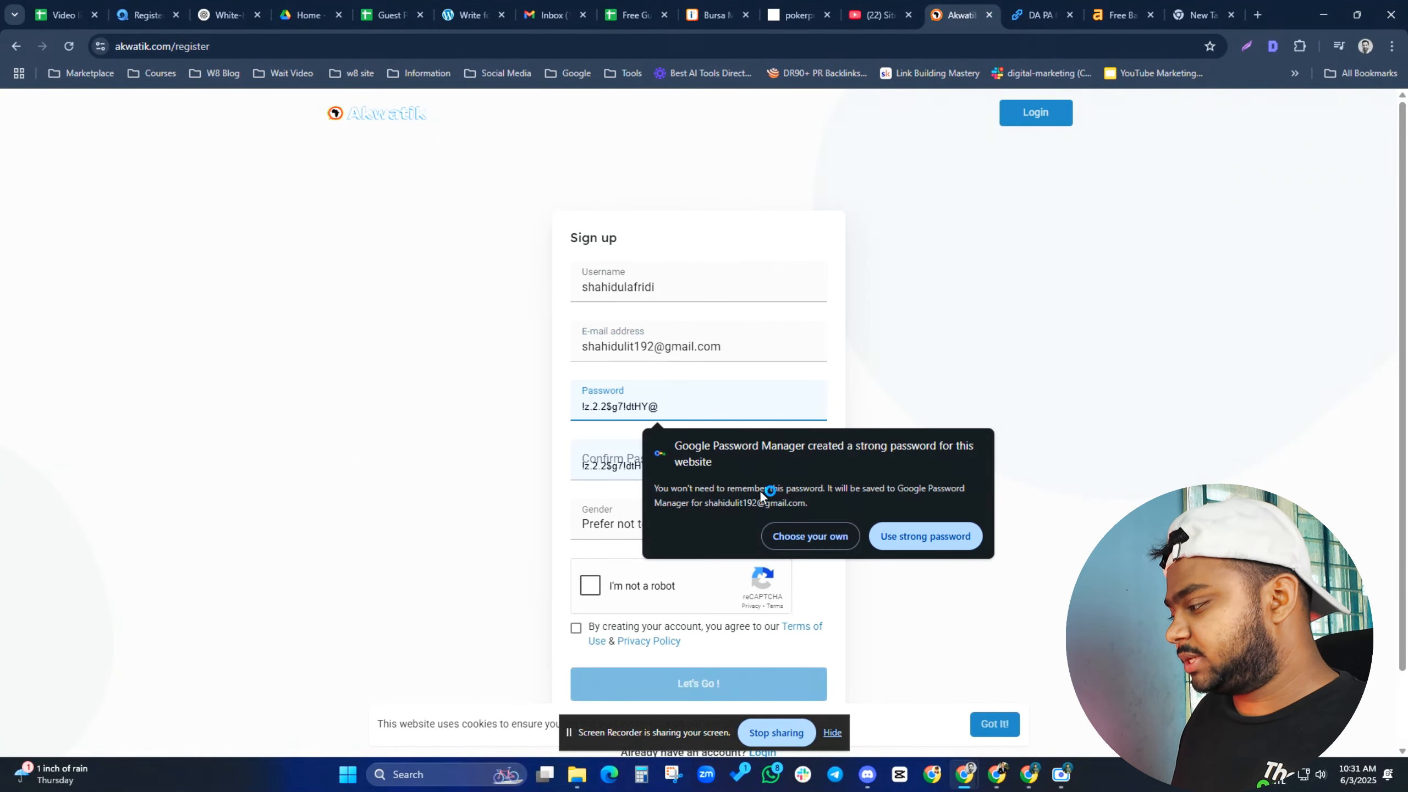
pyautogui.click(888, 536)
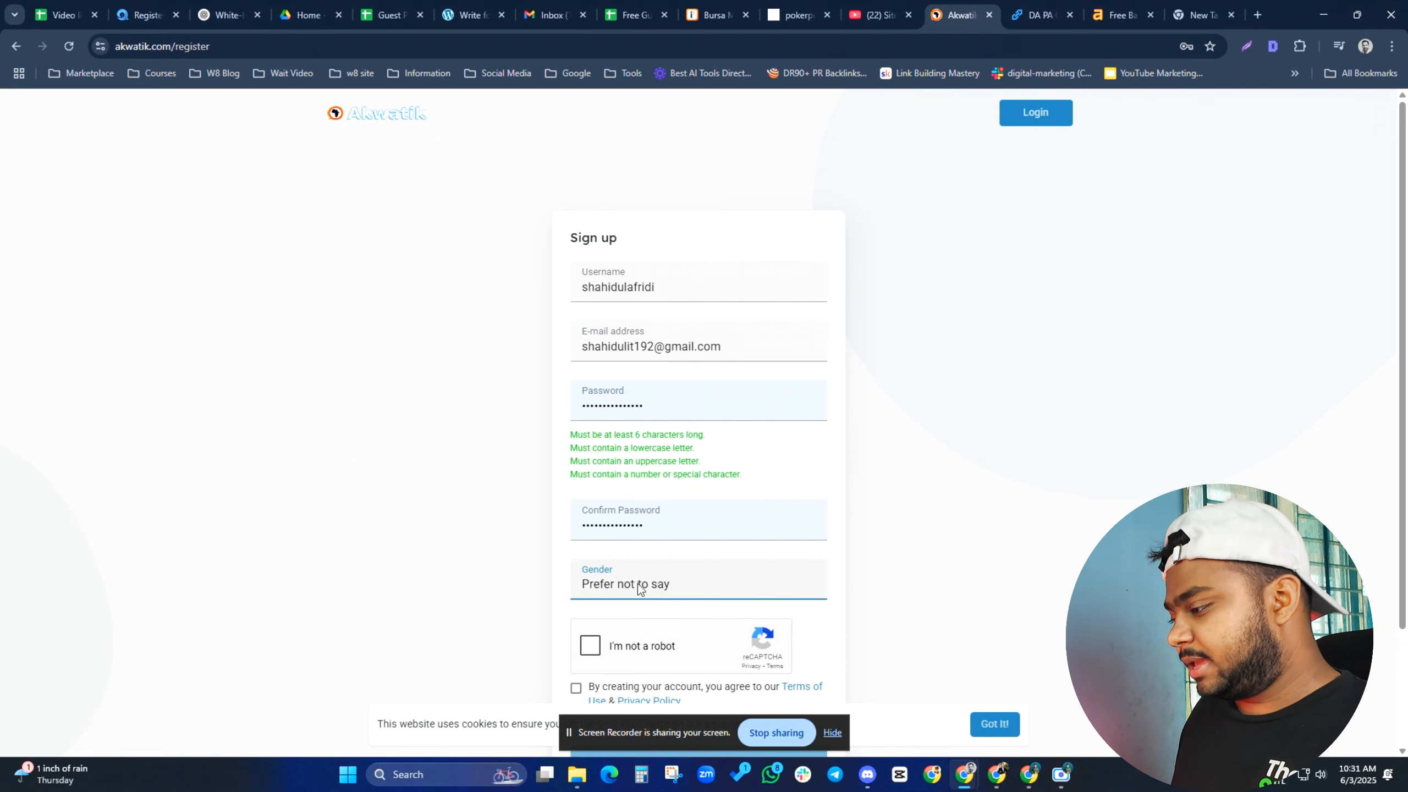
pyautogui.click(638, 586)
pyautogui.click(630, 629)
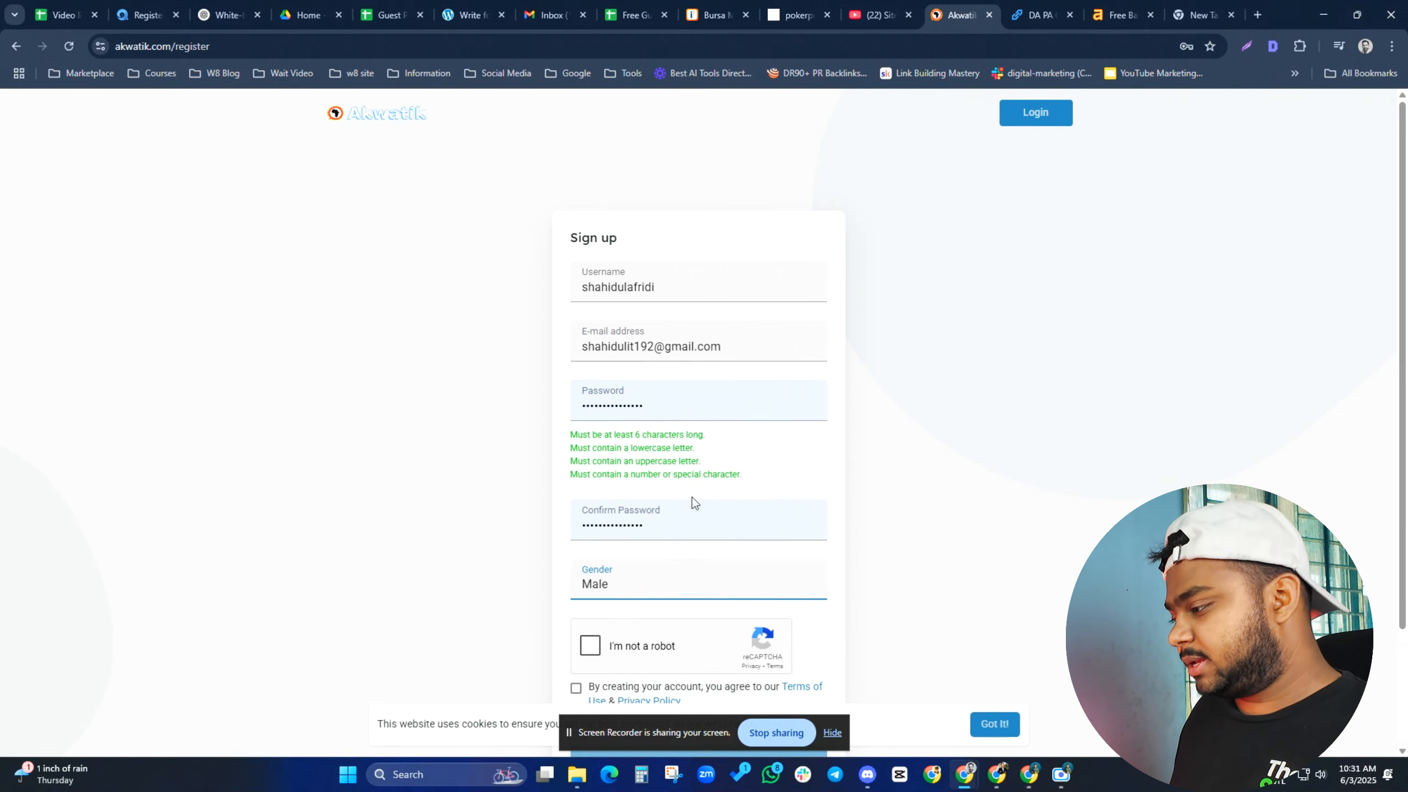
# Accept the Terms of Use and Privacy Policy and submit the Akwatik sign-up form.
pyautogui.scroll(-3, 641, 527)
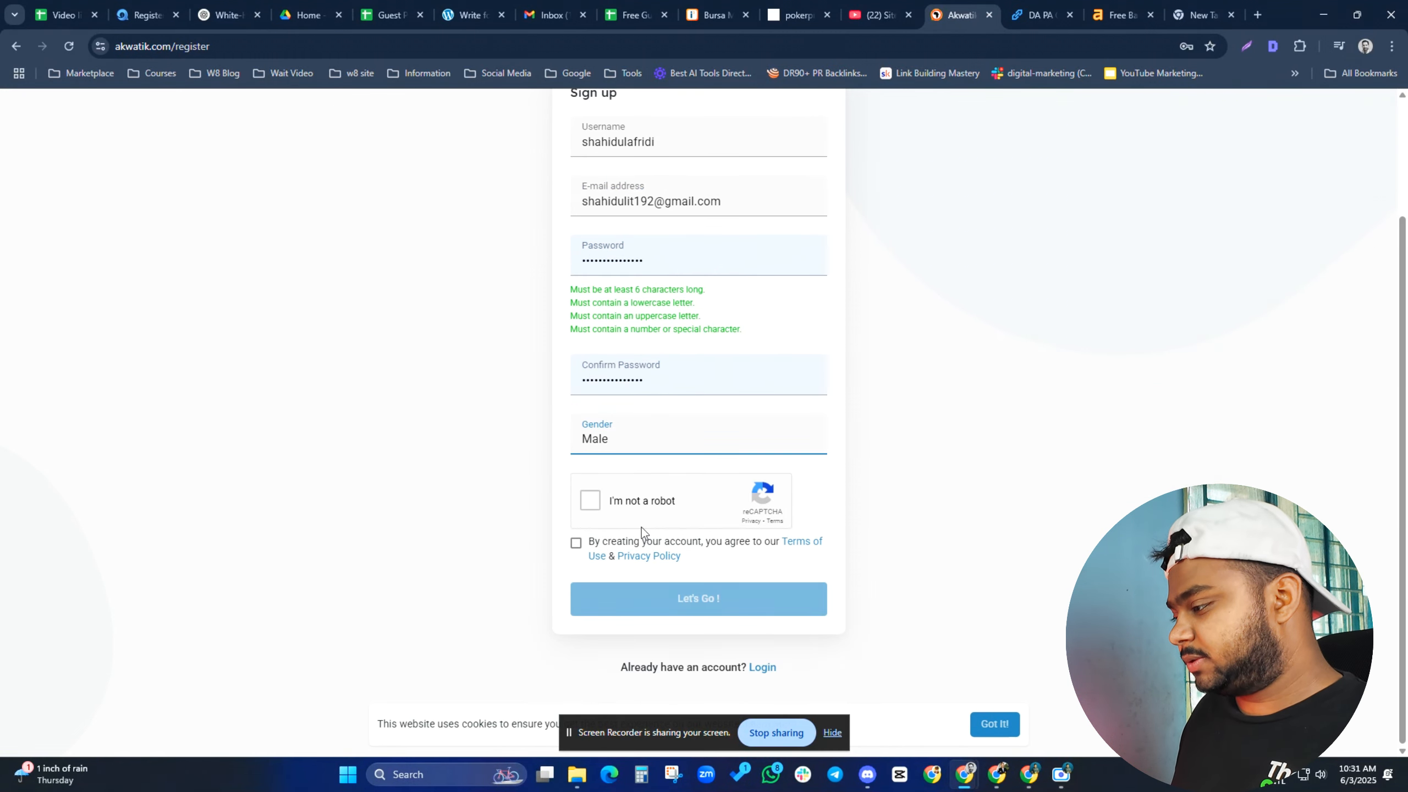
pyautogui.click(576, 544)
pyautogui.click(699, 599)
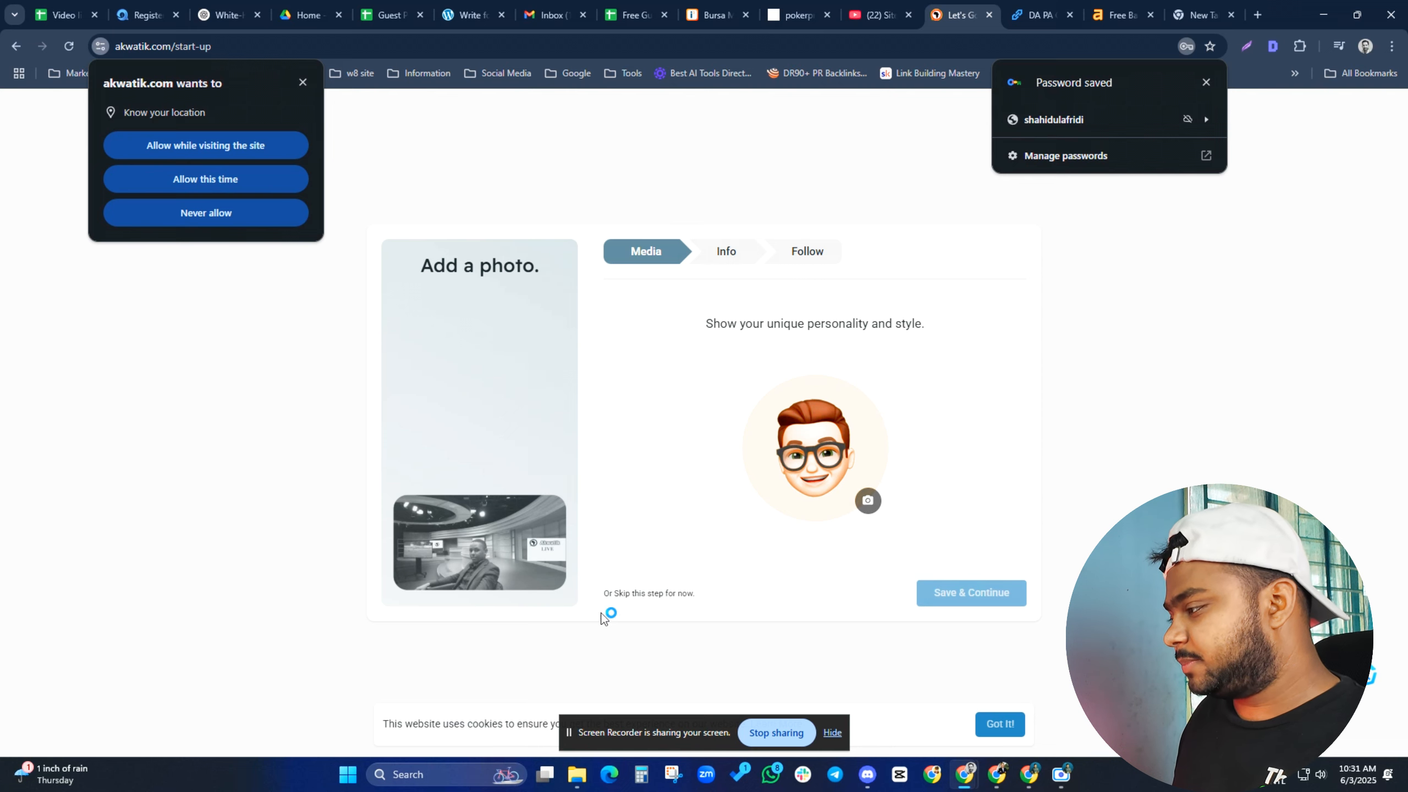
# Skip the profile photo setup and dismiss the saved-password notice and the location request.
pyautogui.click(642, 588)
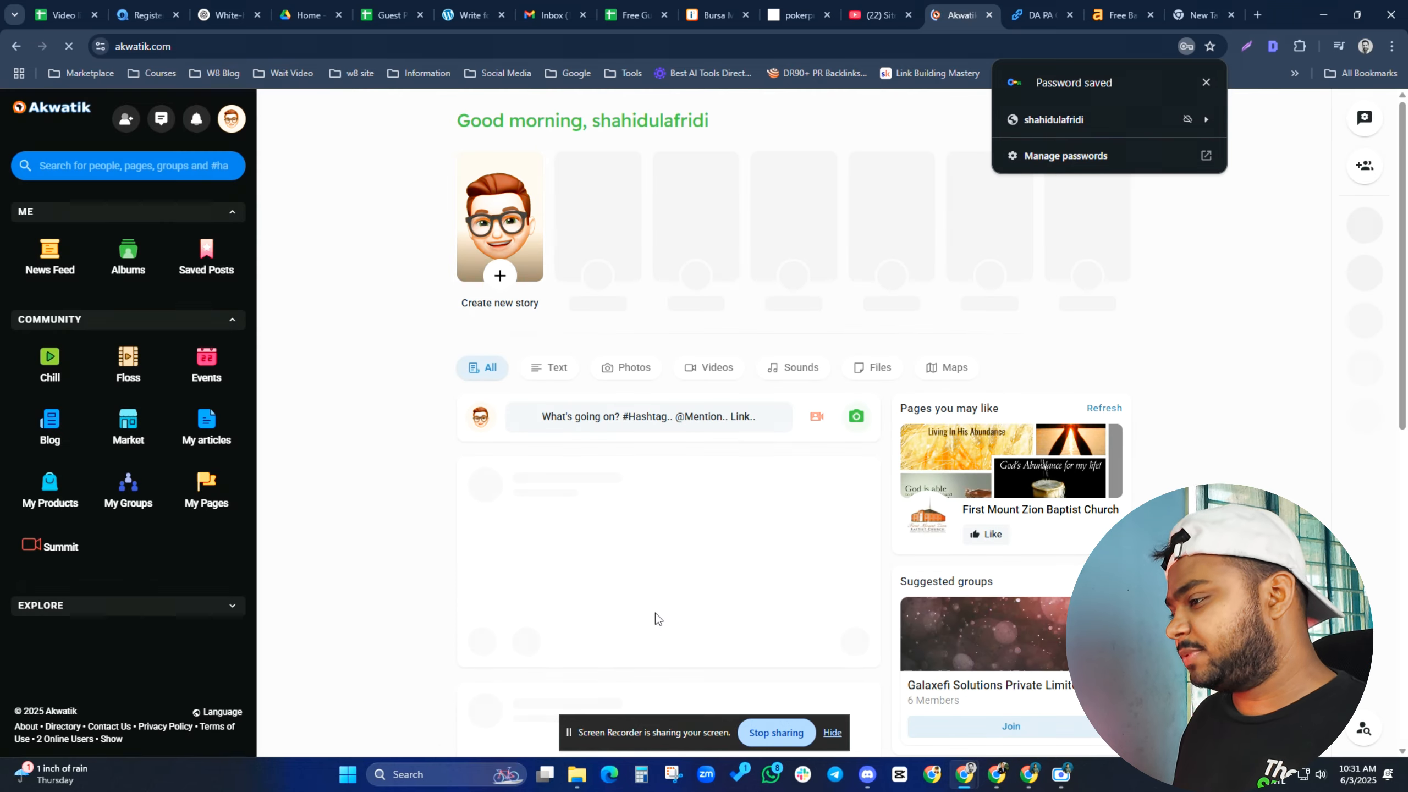
pyautogui.click(1204, 85)
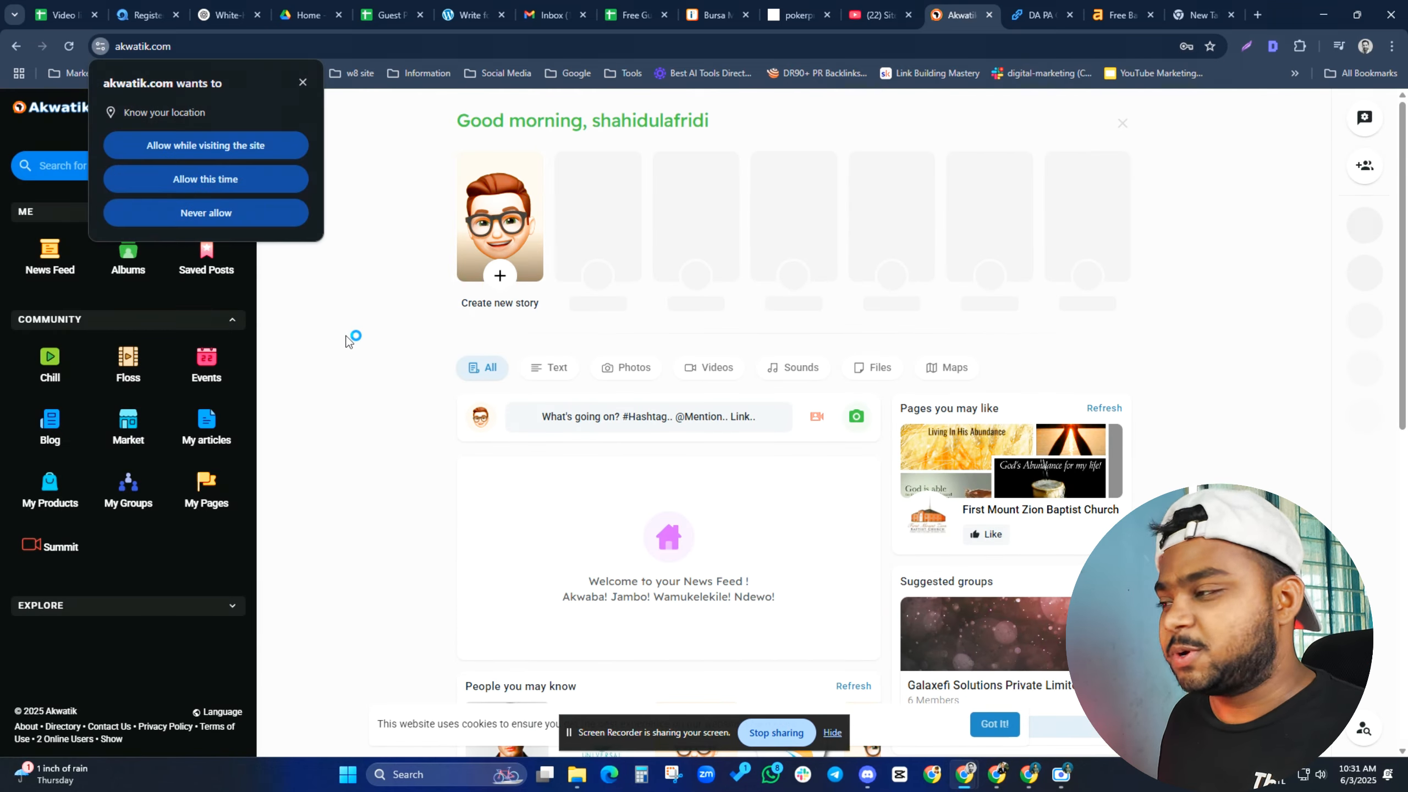
pyautogui.click(301, 84)
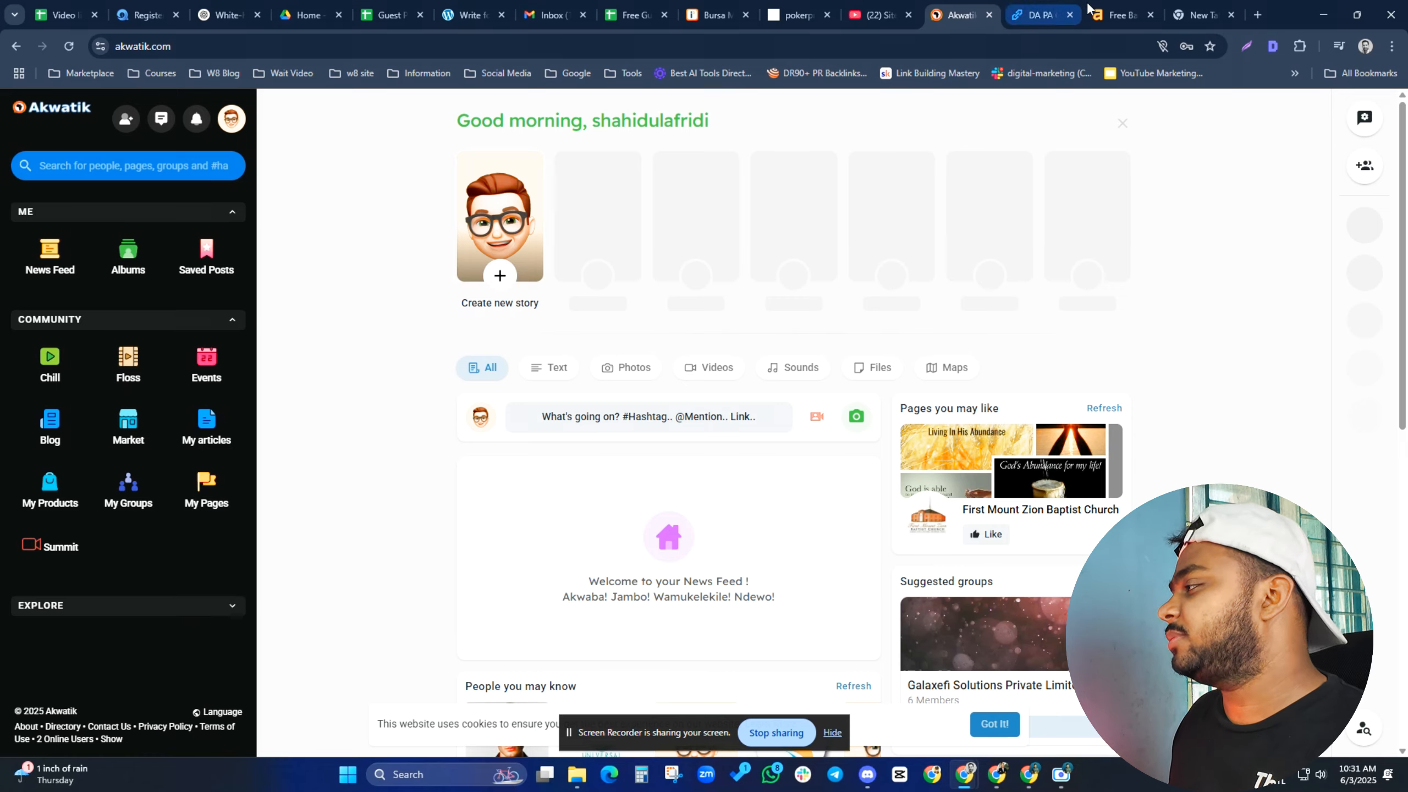
# Open the Gmail inbox in the spare tab to check for new mail, and return to Akwatik.
pyautogui.click(1199, 15)
pyautogui.click(1292, 145)
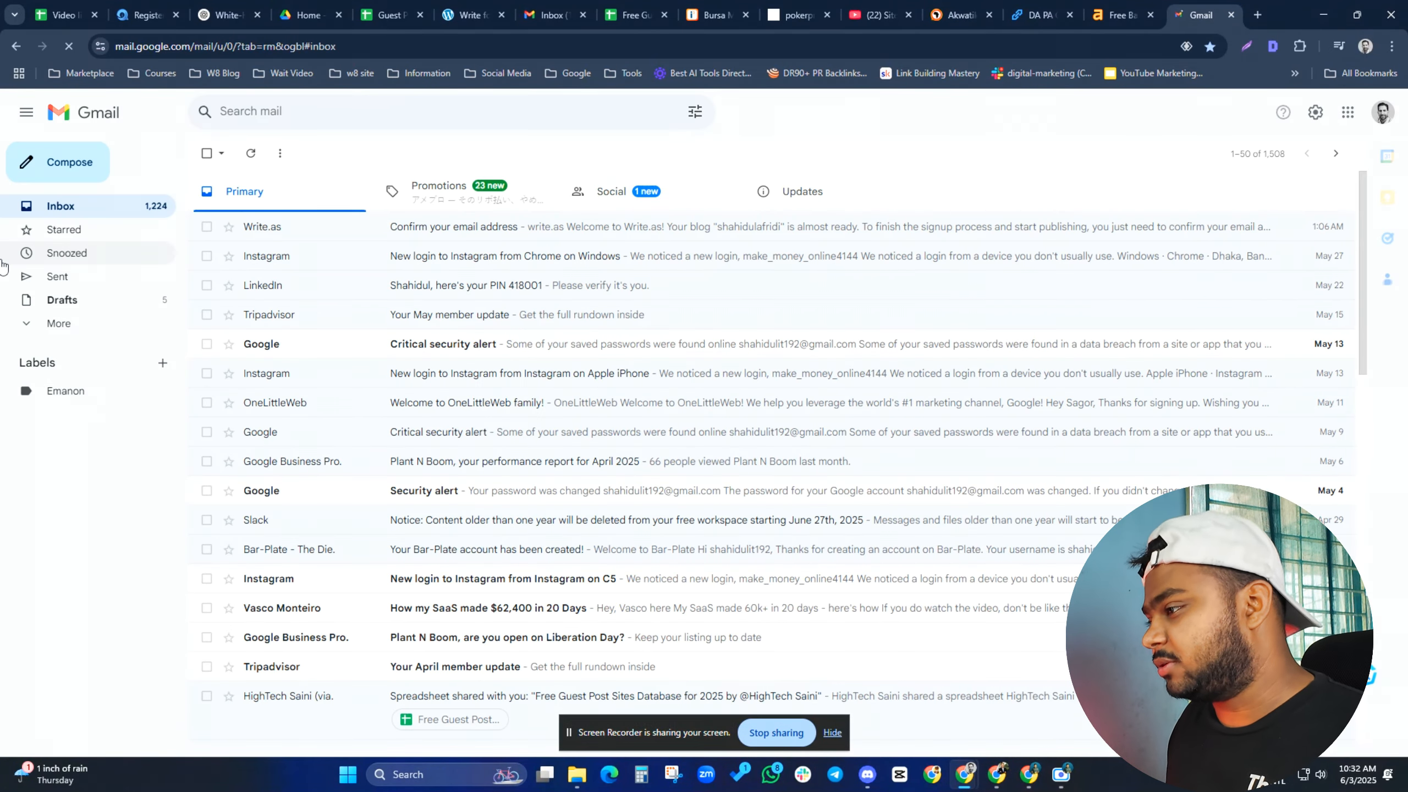
pyautogui.click(956, 15)
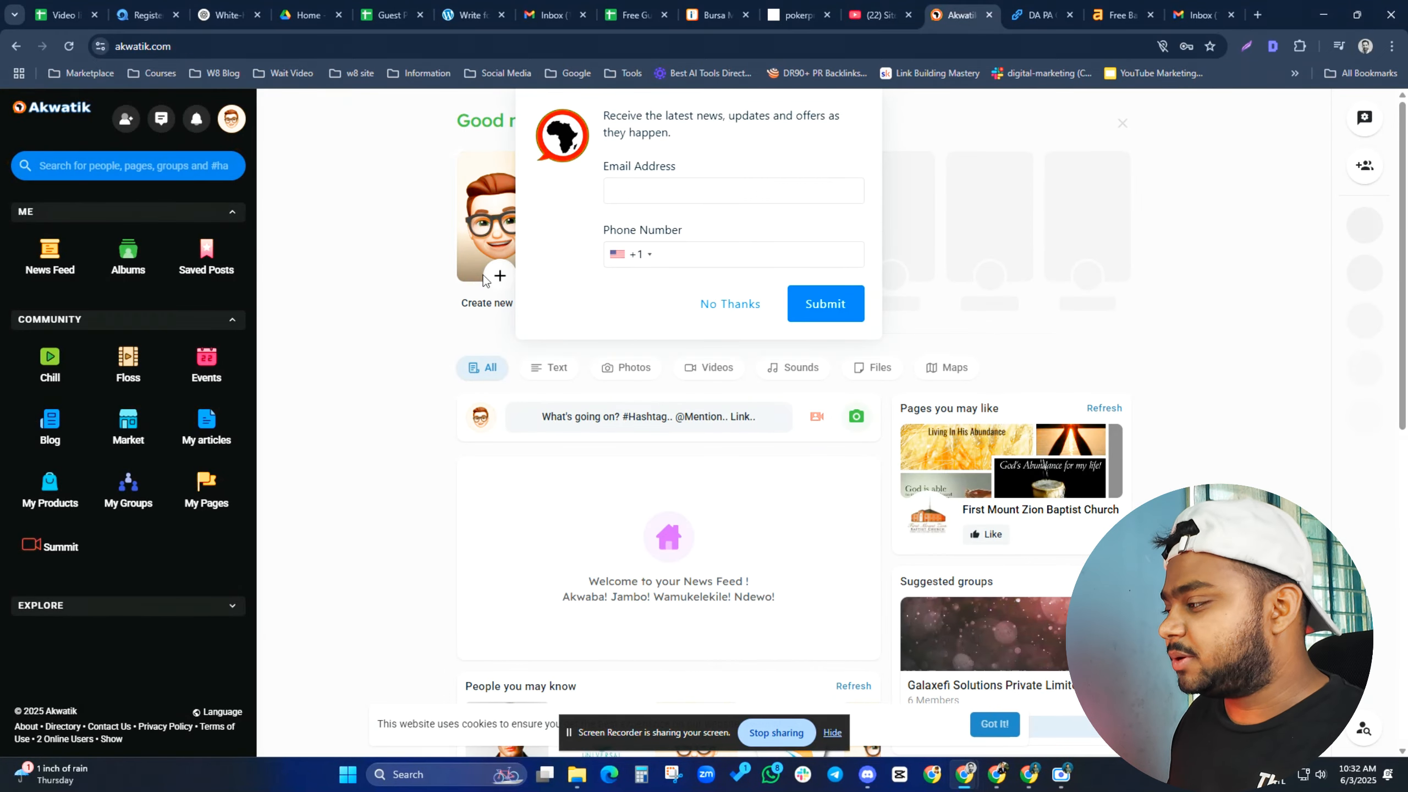
# Decline the news and offers subscription and start a new article from Akwatik's Blog section.
pyautogui.click(743, 305)
pyautogui.scroll(-4, 320, 591)
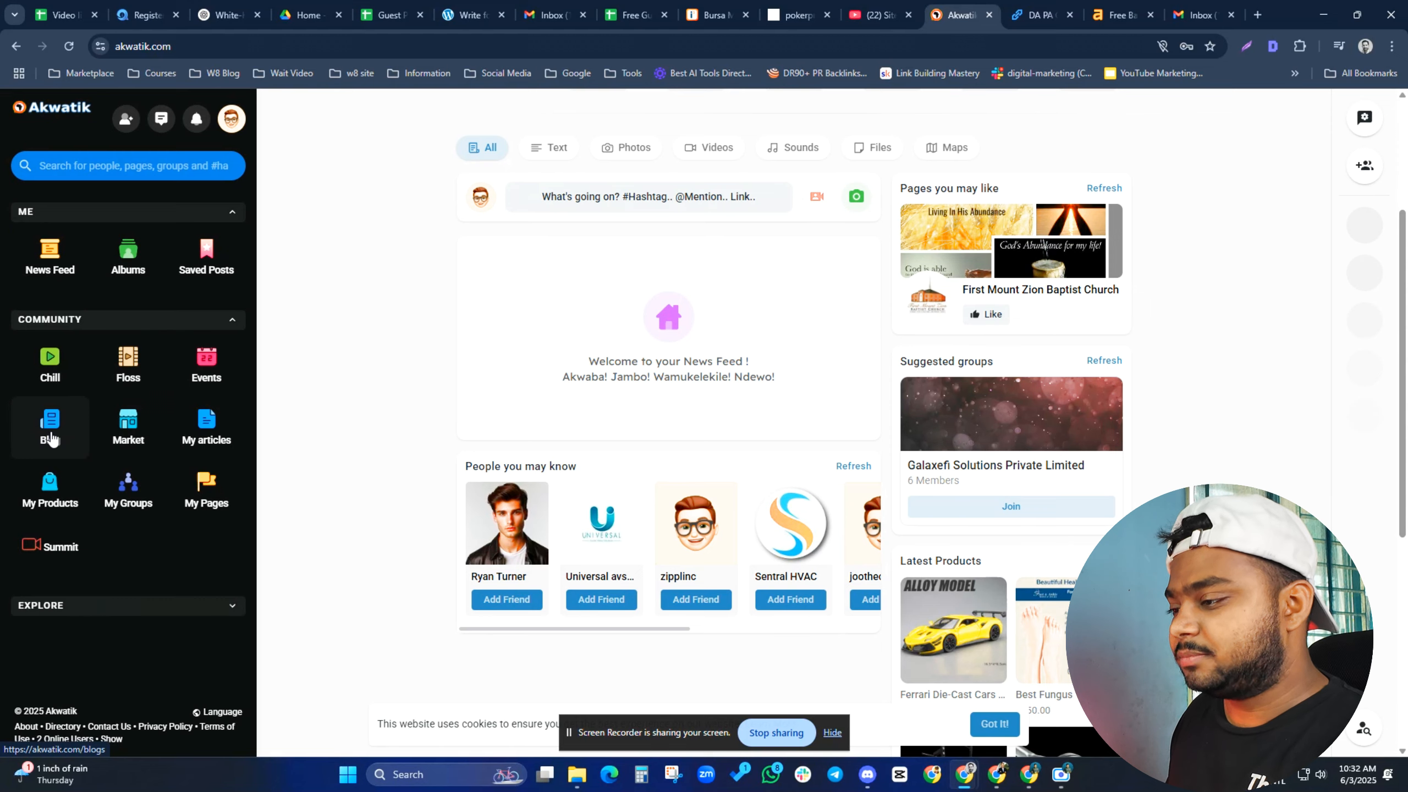
pyautogui.click(50, 427)
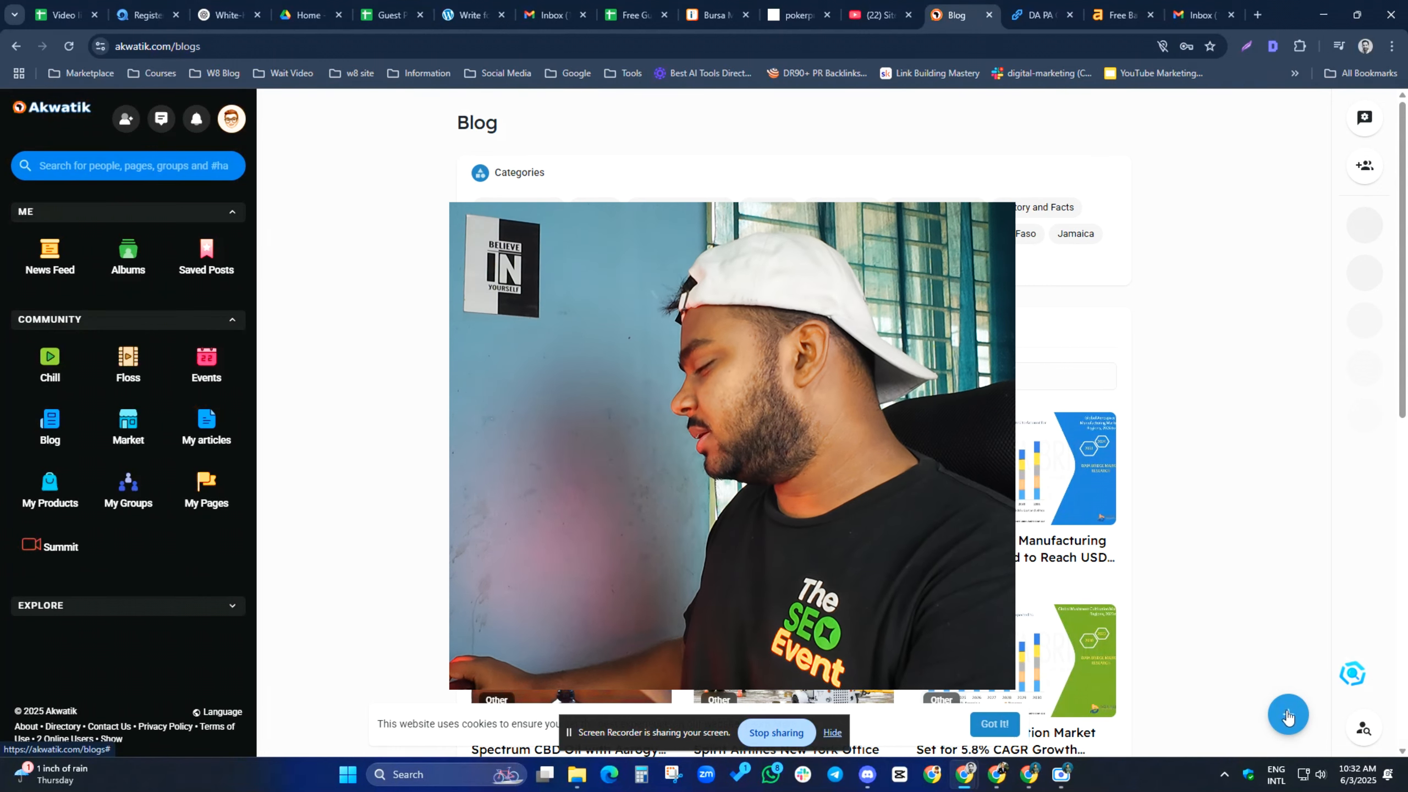
pyautogui.click(1287, 717)
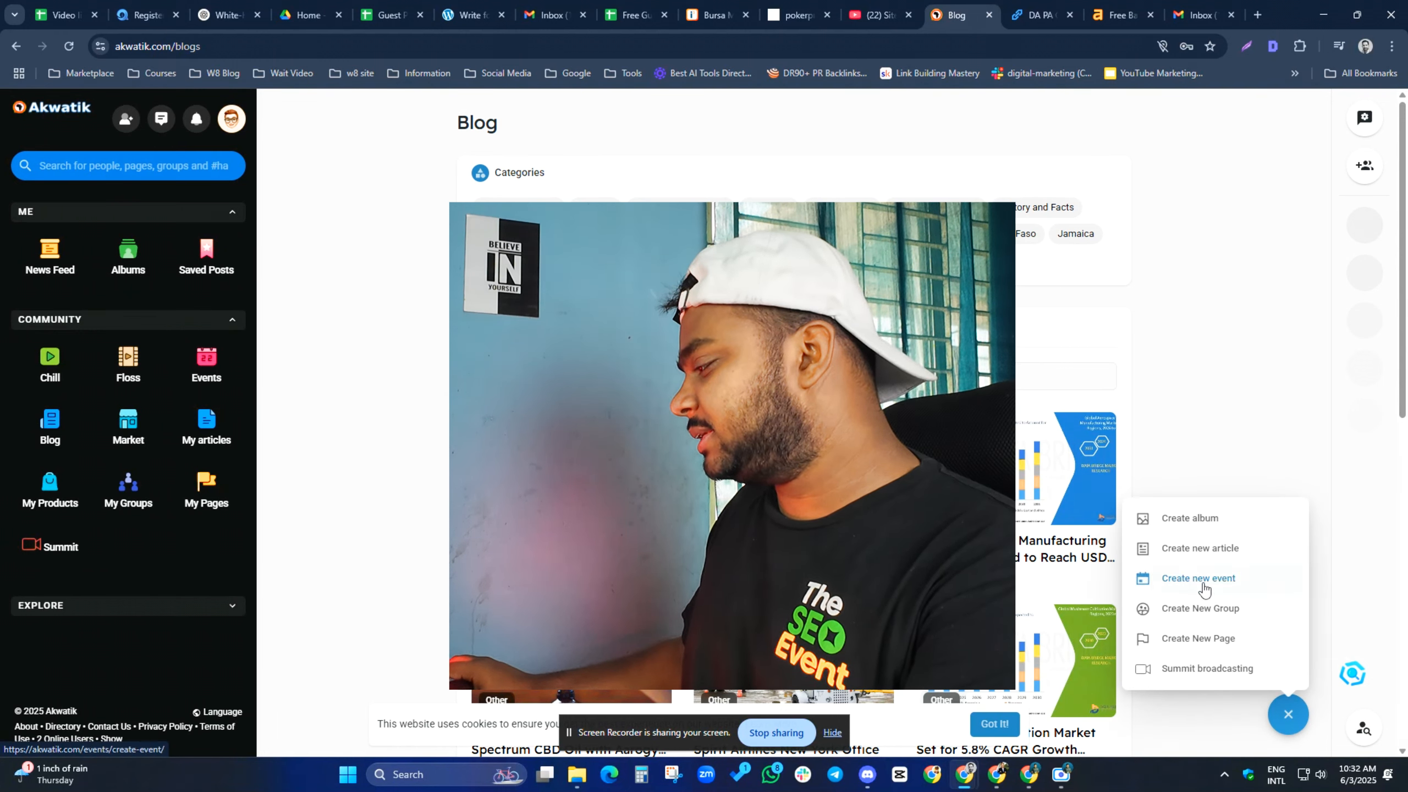
pyautogui.click(1200, 550)
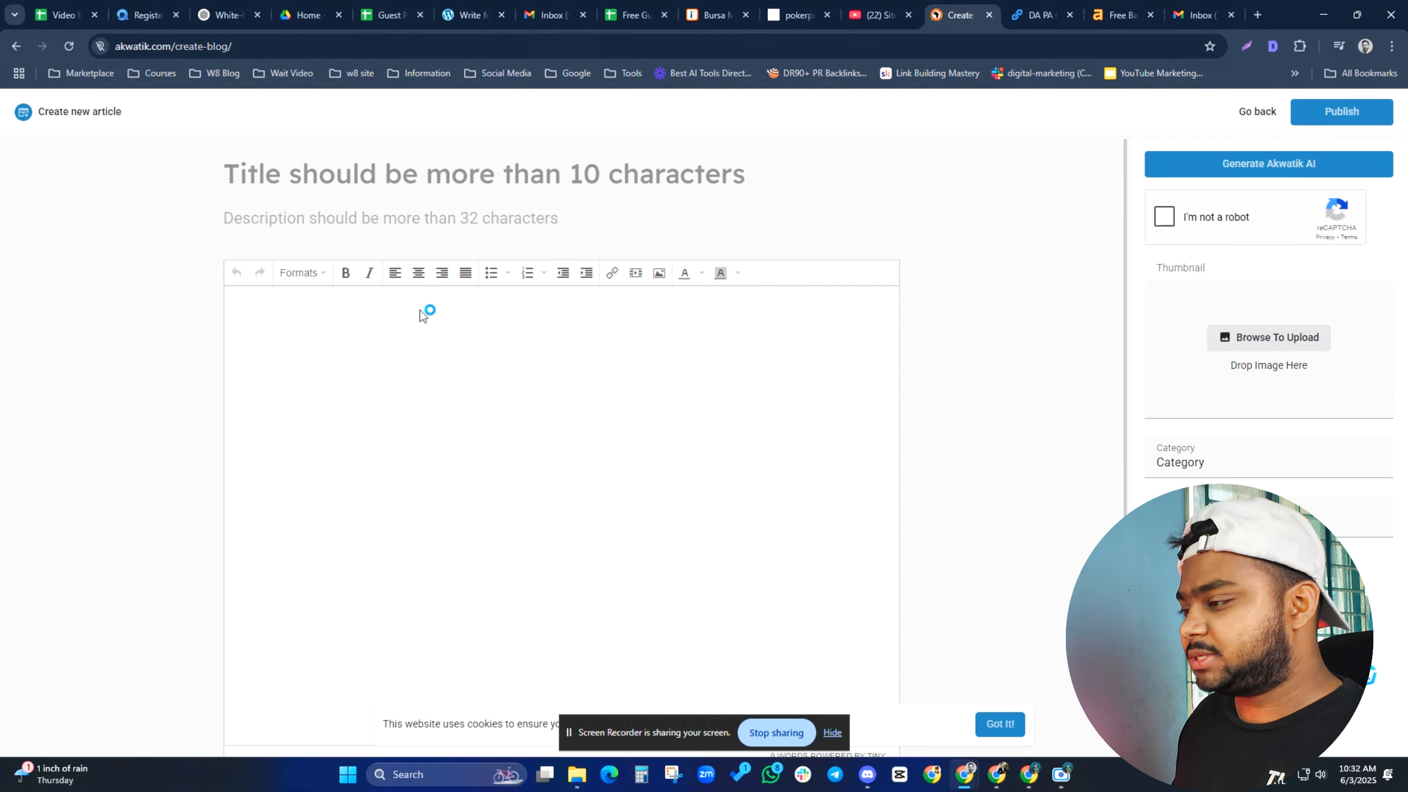
# Paste the copied white-hat link building article into the body of the new Akwatik article.
pyautogui.click(449, 308)
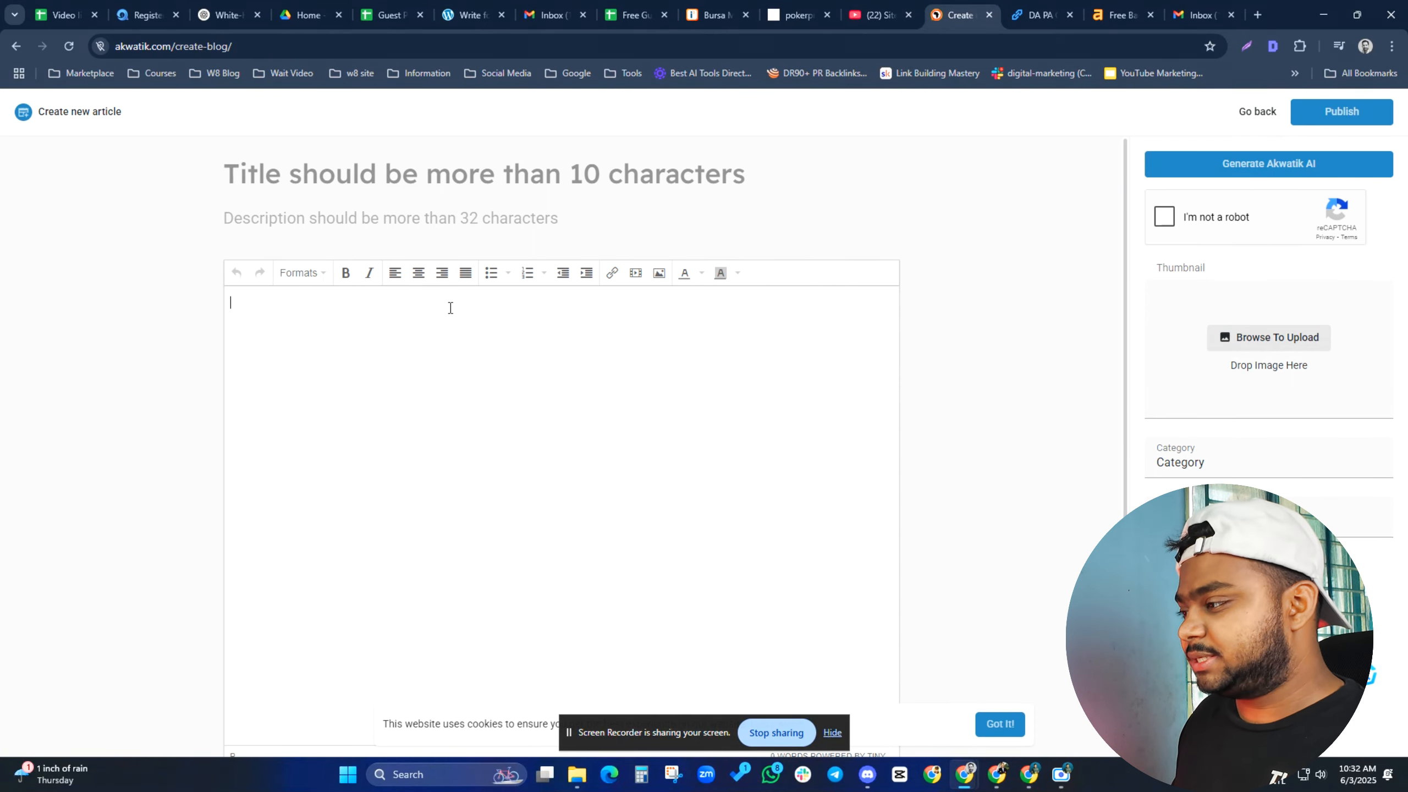
pyautogui.hotkey('ctrl', 'v')
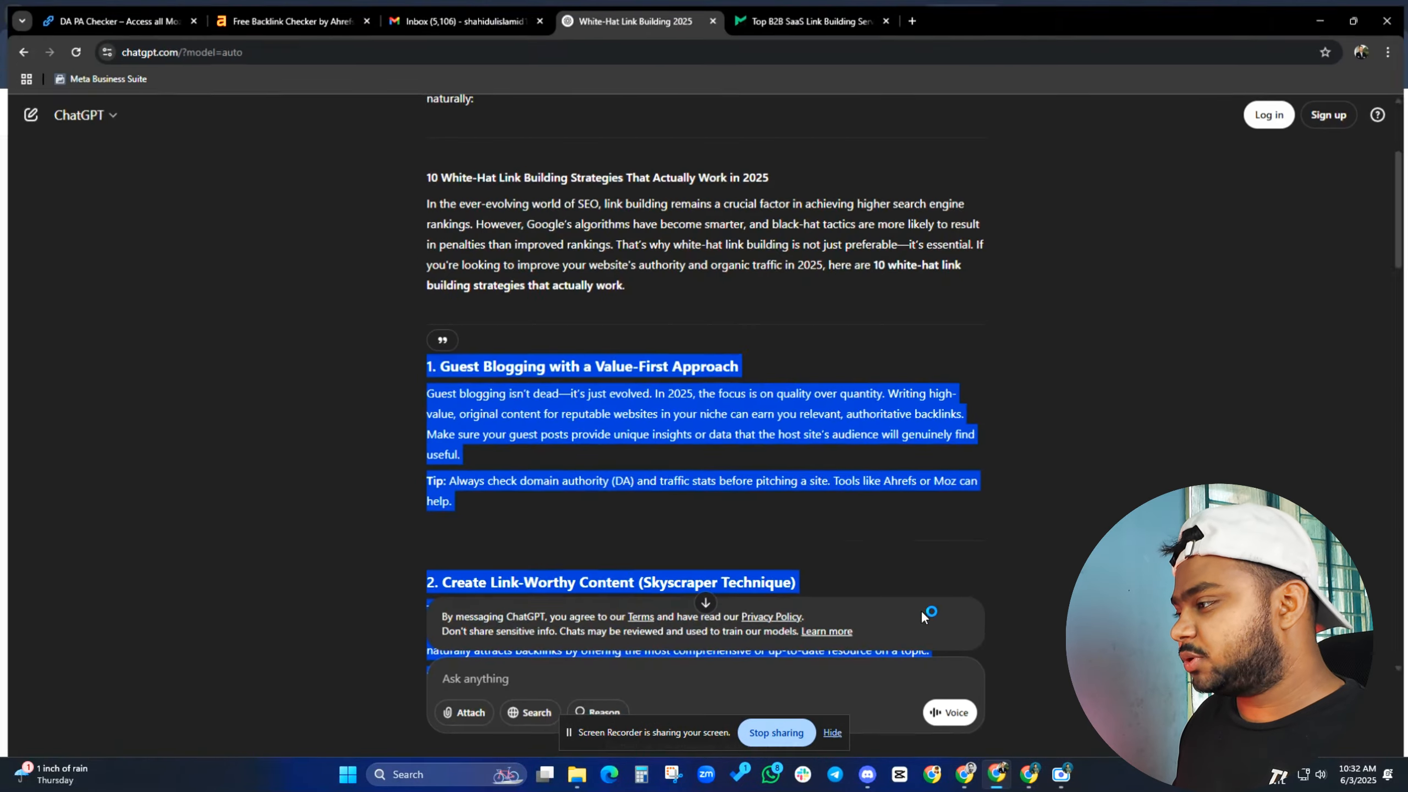
# Copy the title "10 White-Hat Link Building Strategies That Actually Work in 2025" from ChatGPT into the Akwatik article's title.
pyautogui.scroll(4, 922, 615)
pyautogui.moveTo(424, 393); pyautogui.dragTo(768, 394)
pyautogui.hotkey('ctrl', 'c')
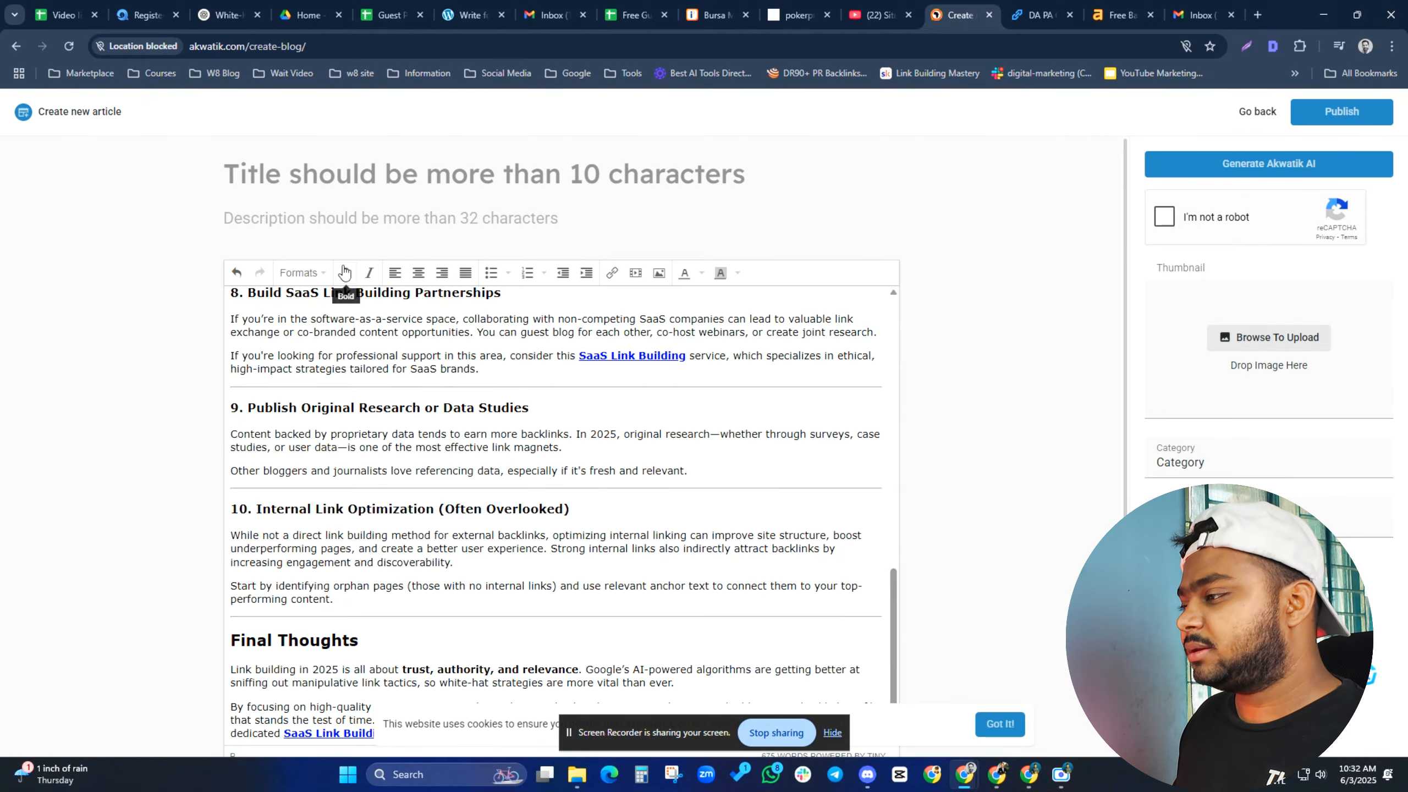
pyautogui.click(421, 174)
pyautogui.hotkey('ctrl', 'v')
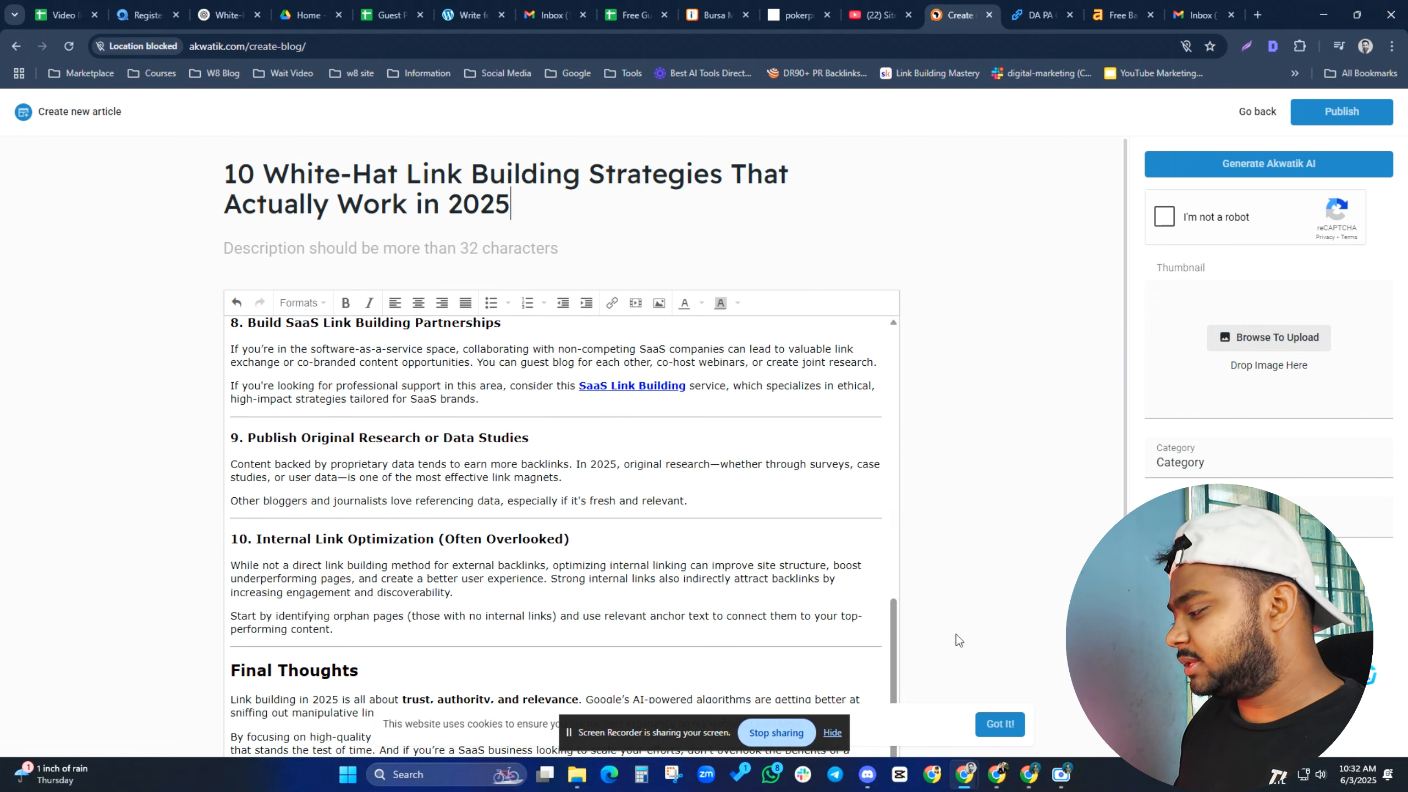
# Copy the article's introductory paragraph from ChatGPT and paste it as the description of the Akwatik article.
pyautogui.click(1023, 778)
pyautogui.moveTo(424, 415); pyautogui.dragTo(615, 503)
pyautogui.hotkey('ctrl', 'c')
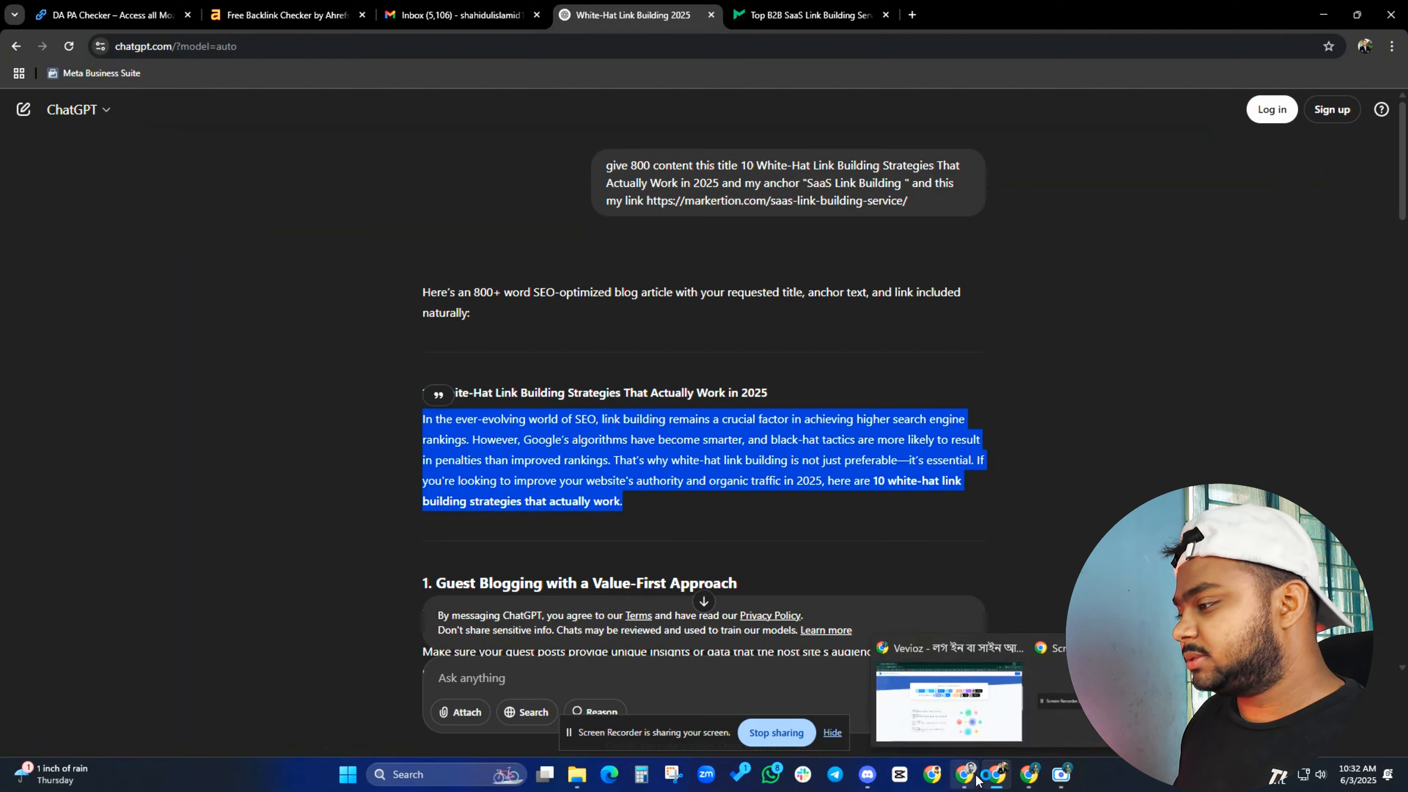
pyautogui.click(994, 773)
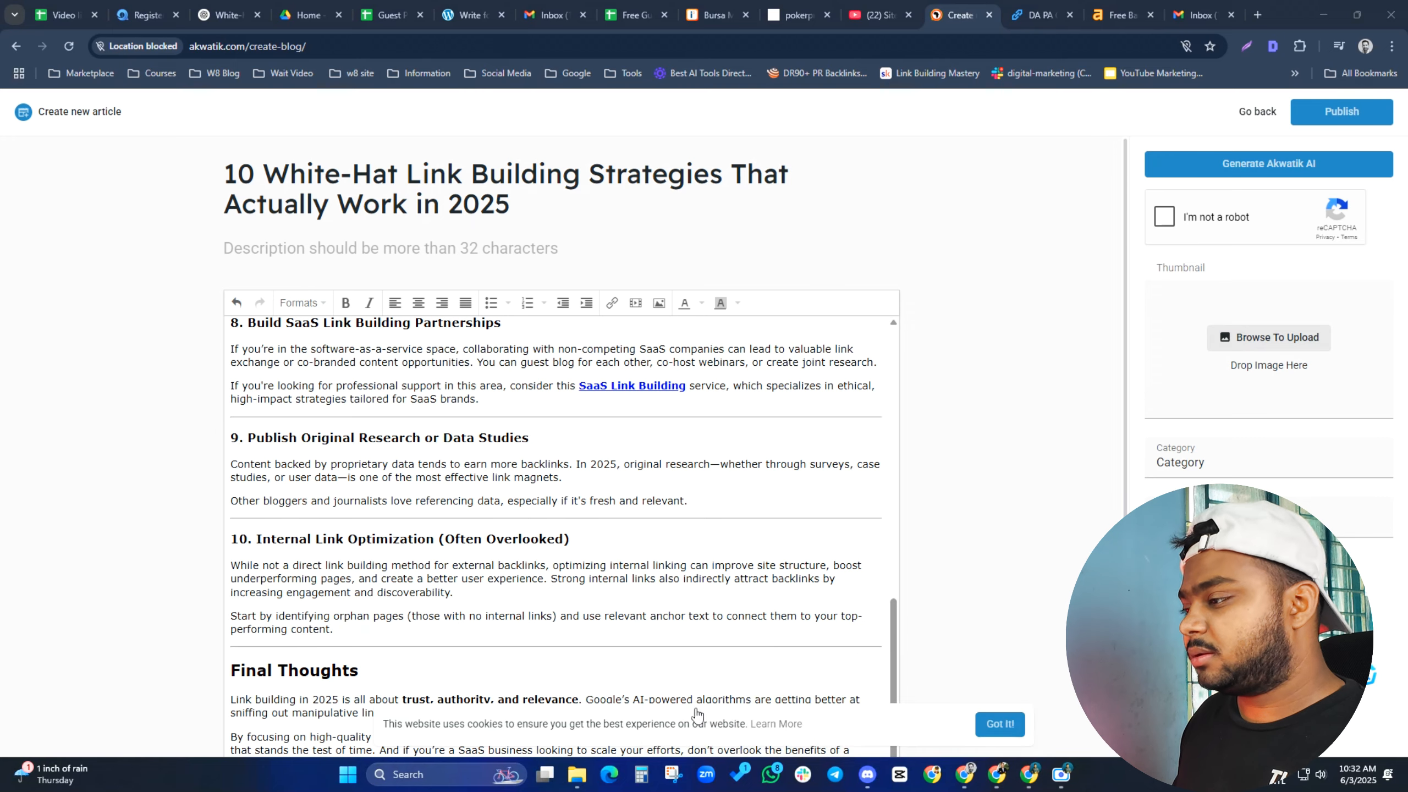
pyautogui.click(726, 701)
pyautogui.click(282, 251)
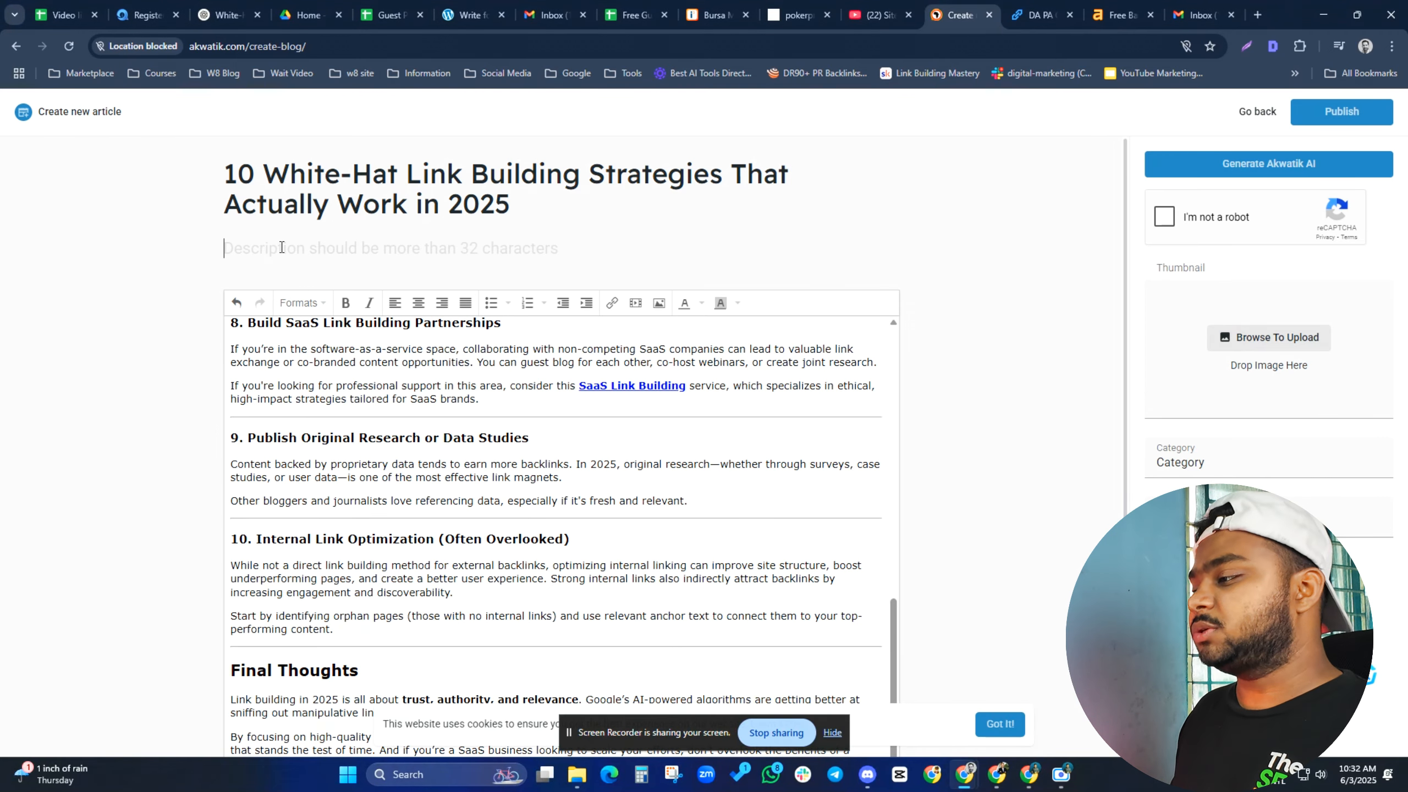
pyautogui.hotkey('ctrl', 'v')
pyautogui.click(1166, 216)
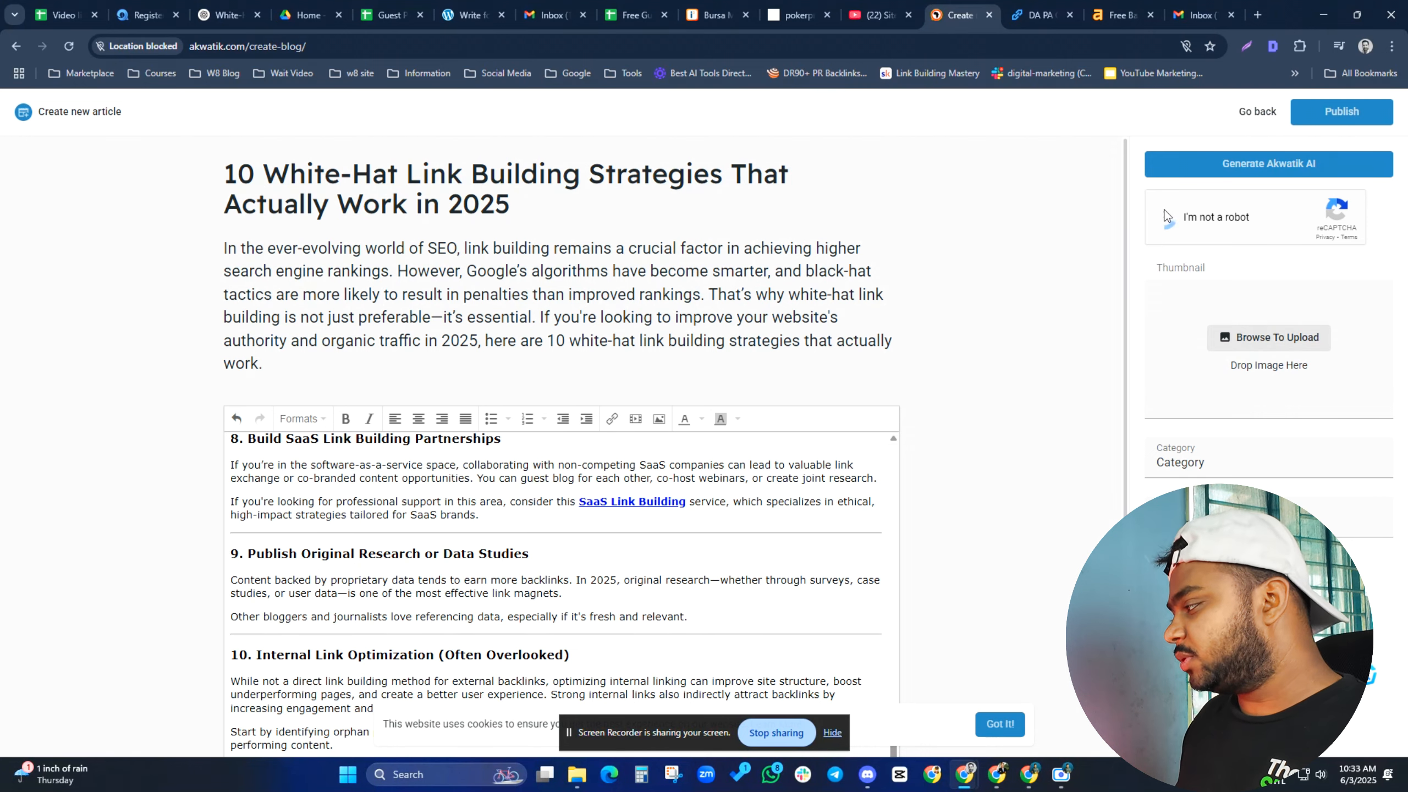
pyautogui.click(1248, 340)
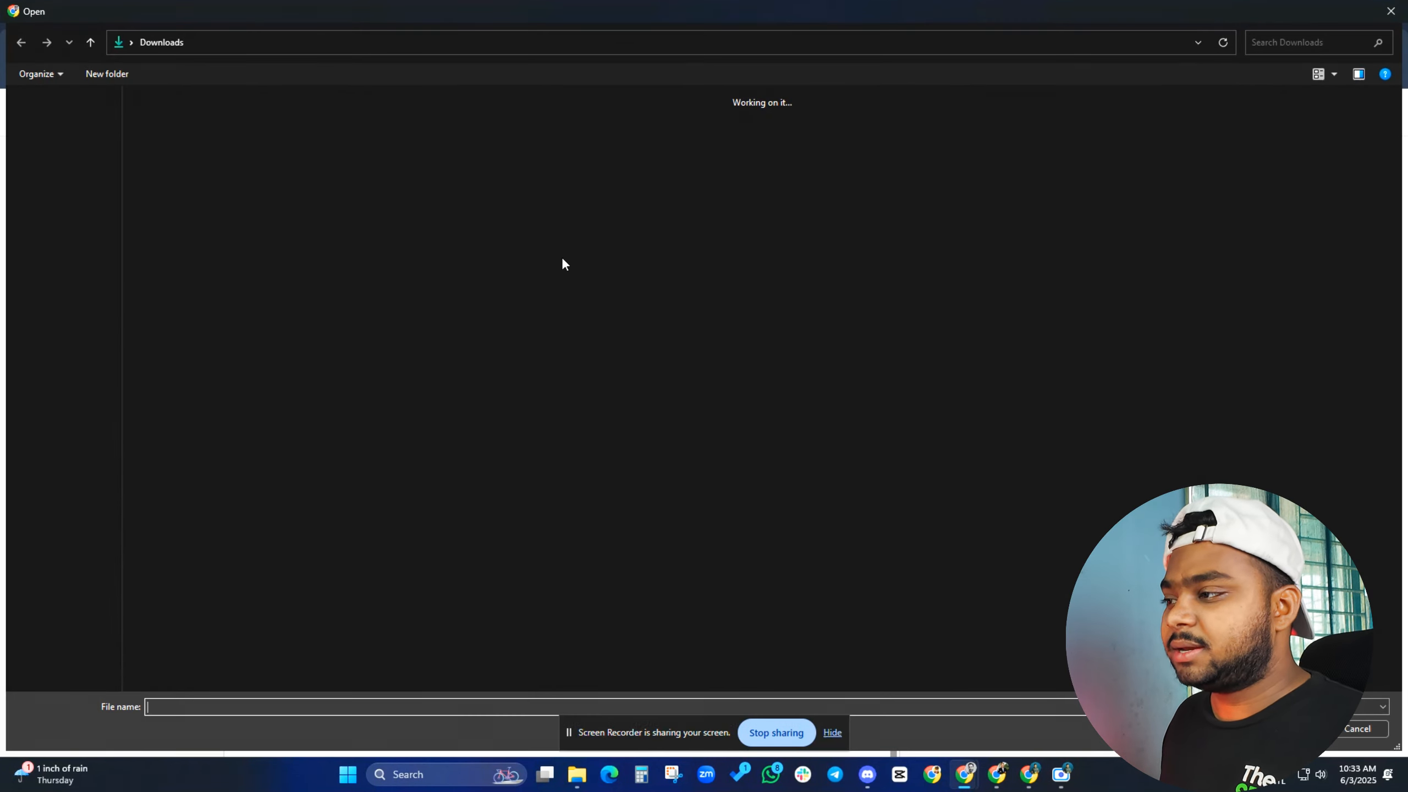
pyautogui.click(138, 142)
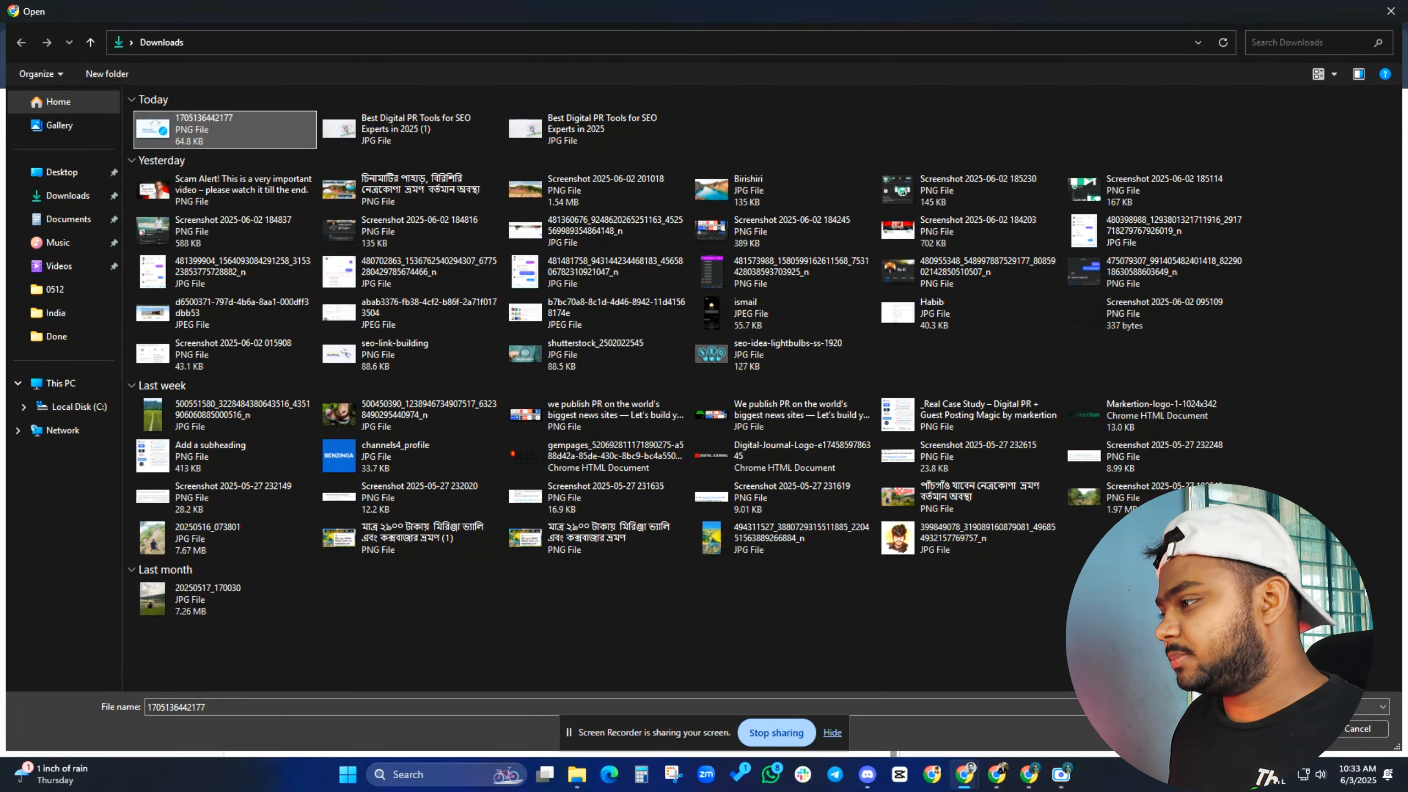
pyautogui.press('Return')
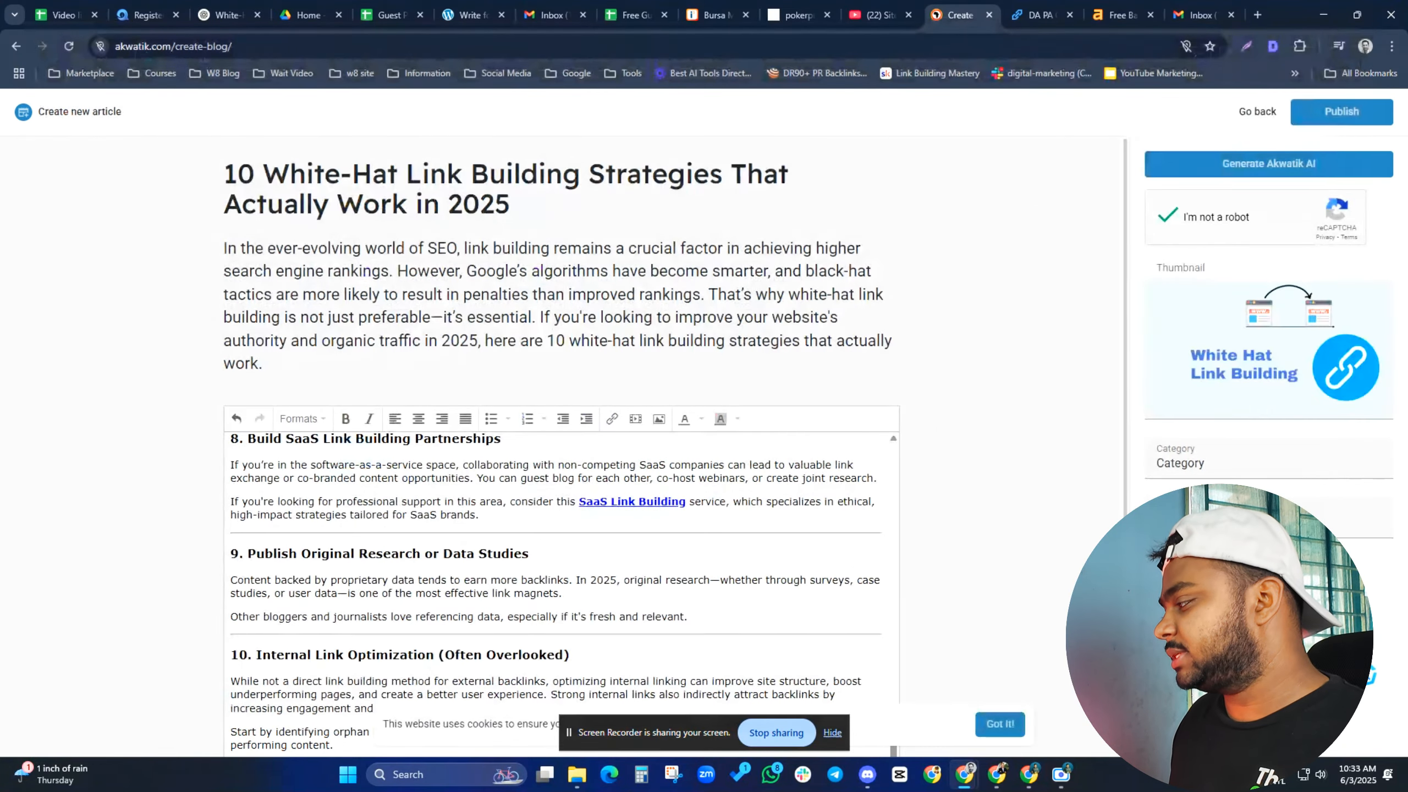
# Set the article's category to IT ( Information Technology) and publish the article.
pyautogui.click(1199, 463)
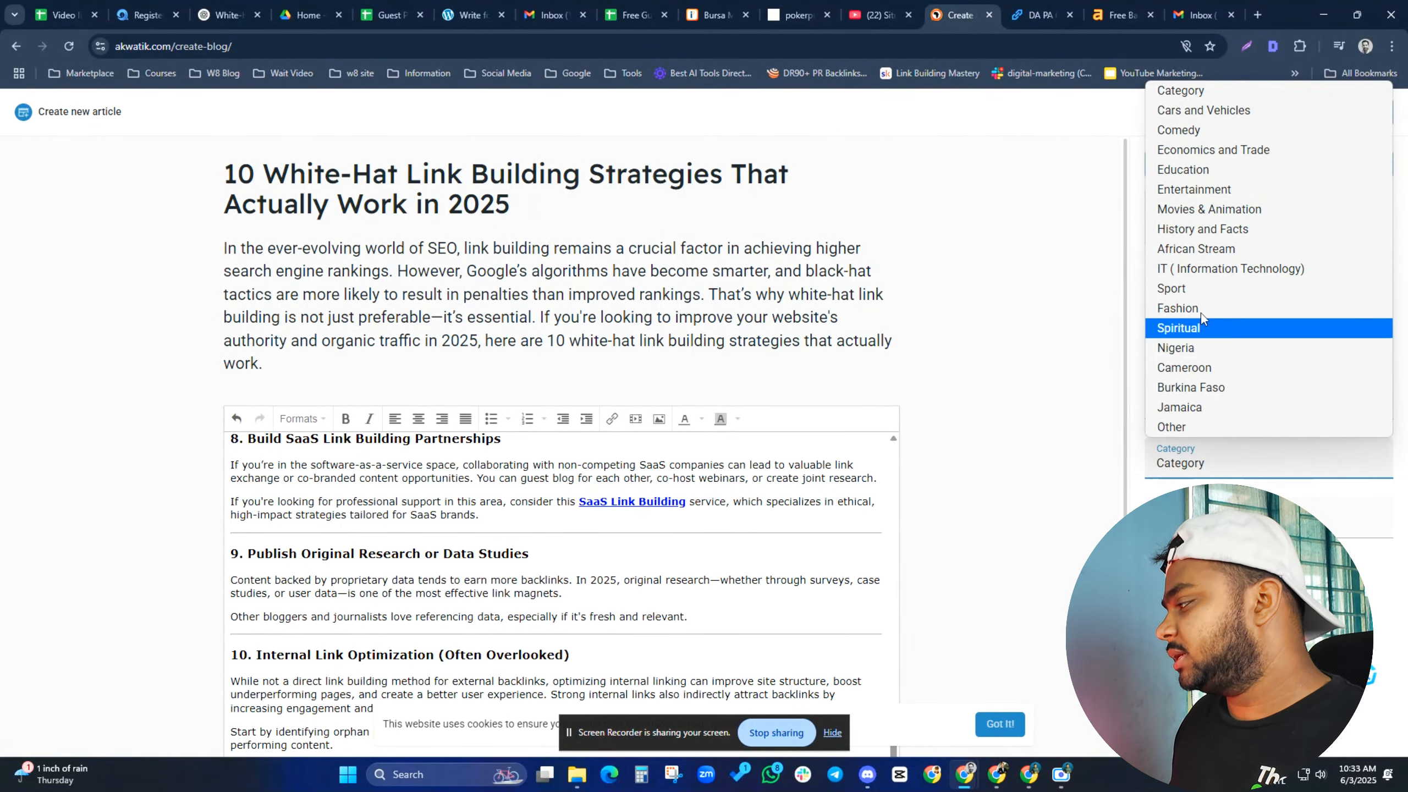
pyautogui.click(1199, 274)
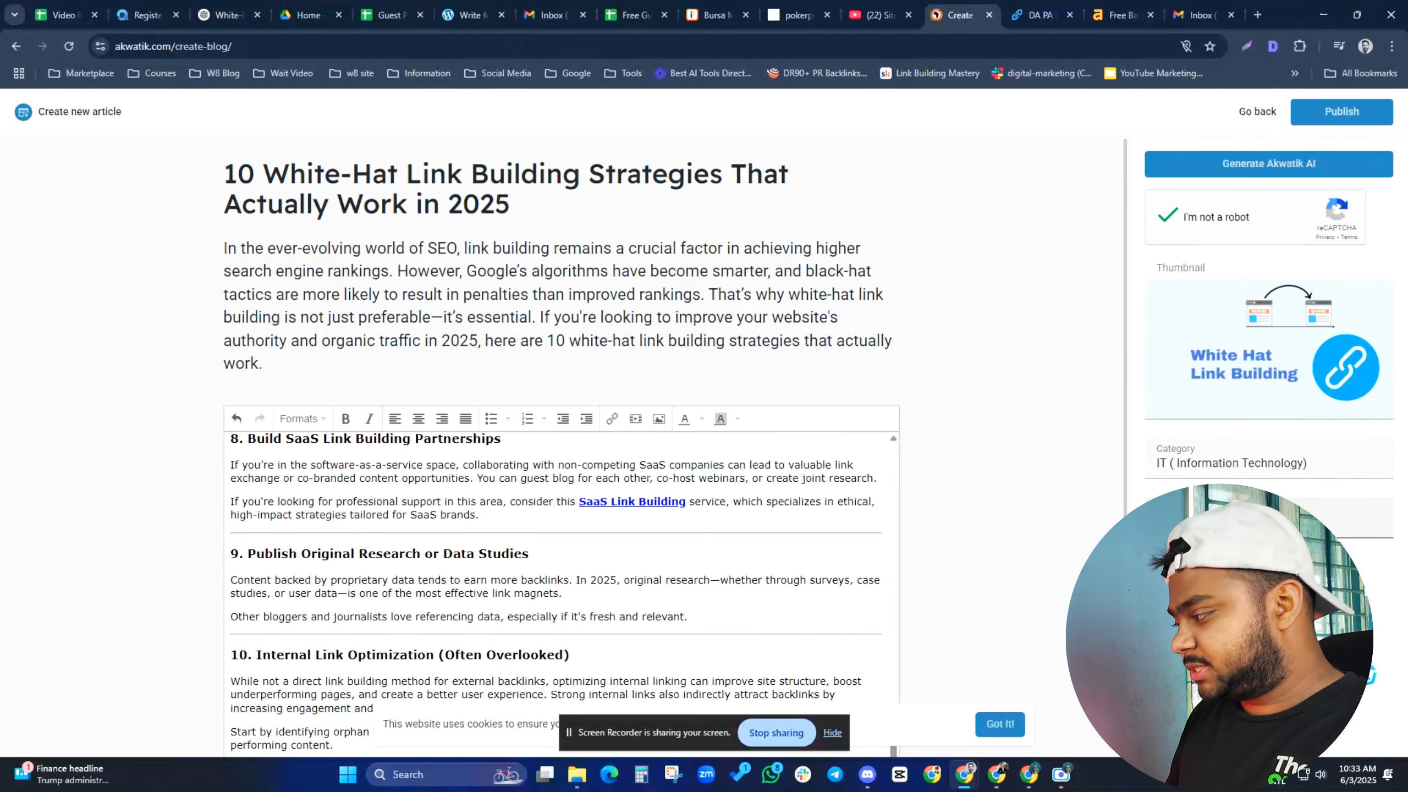
pyautogui.click(1341, 111)
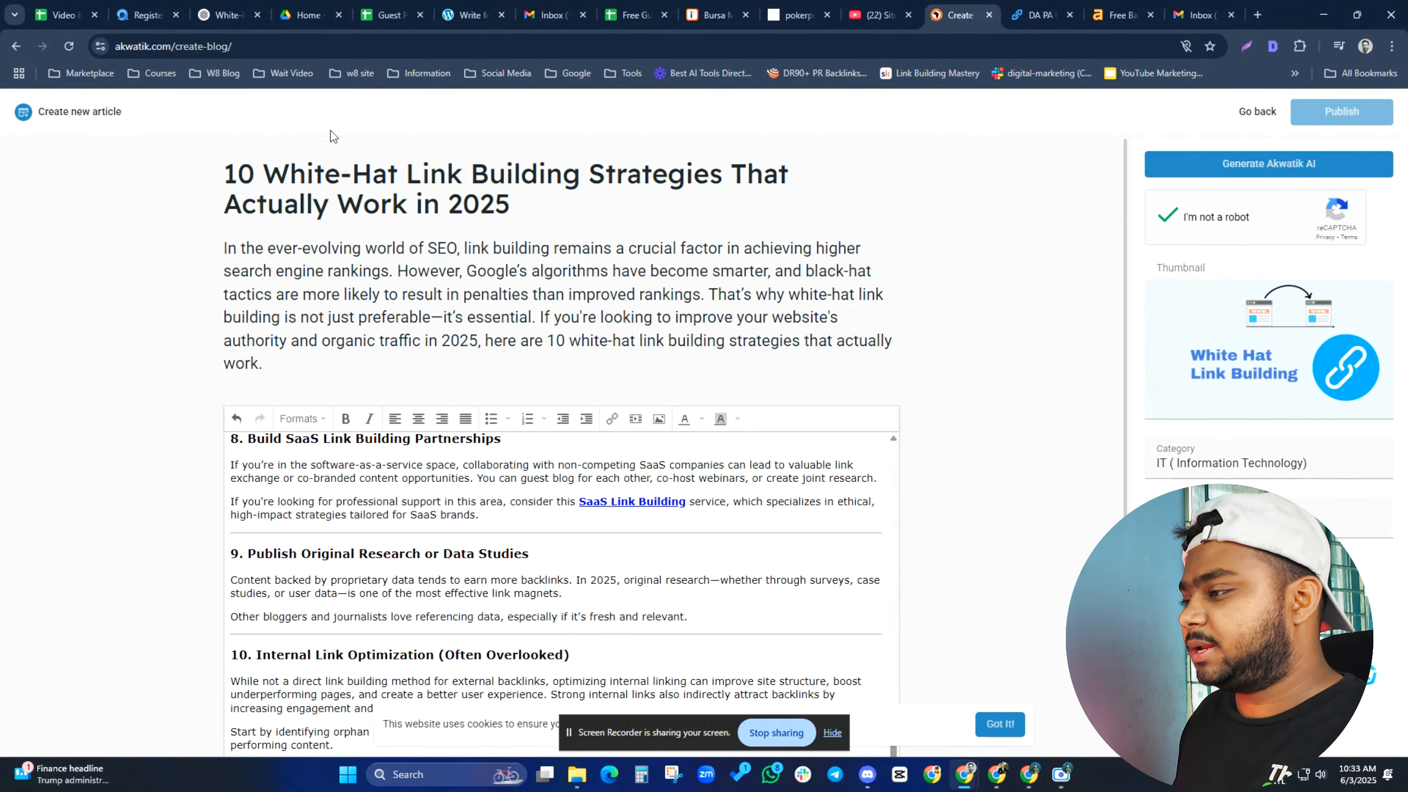
pyautogui.moveTo(264, 213); pyautogui.dragTo(582, 203)
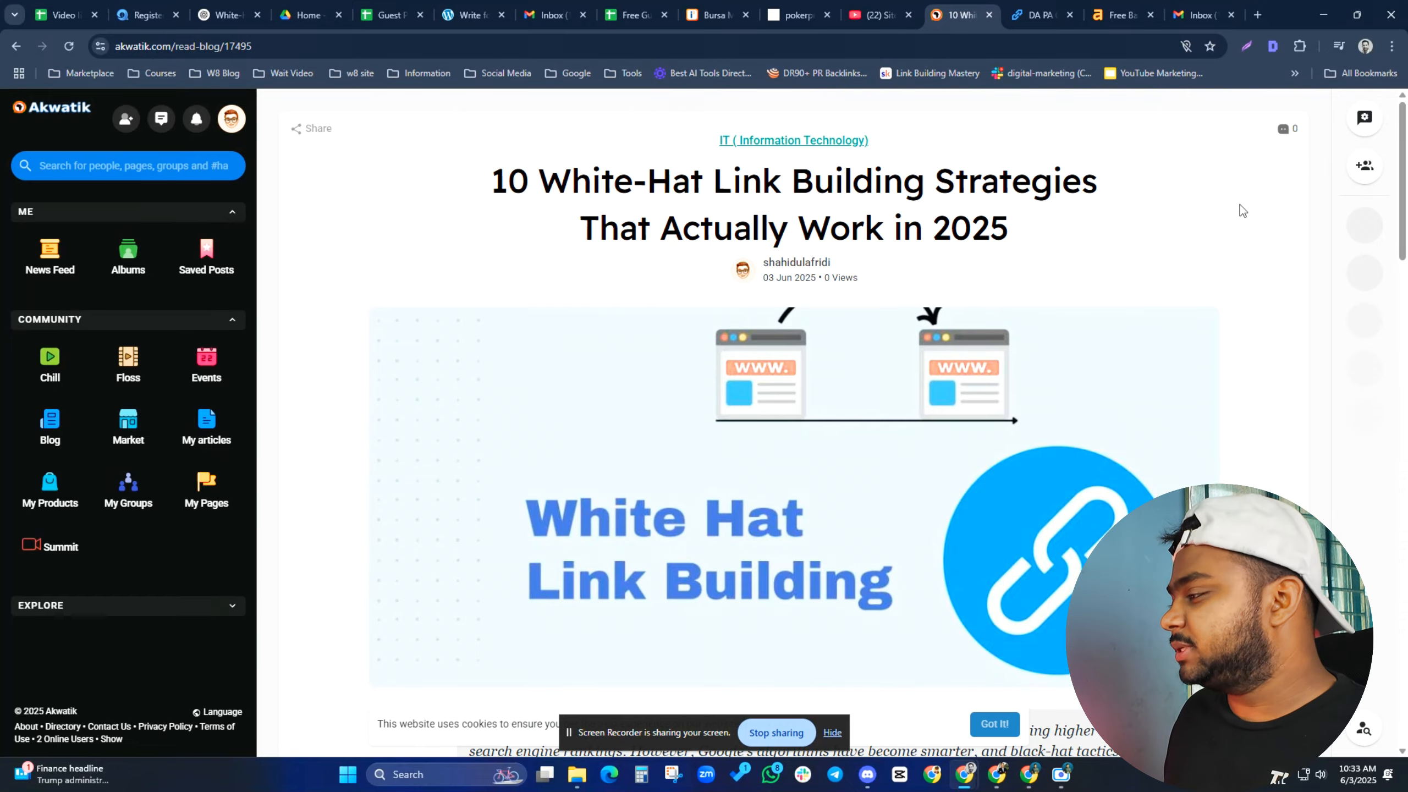
# Review the published article down to Final Thoughts and open its SaaS Link Building link to test the backlink.
pyautogui.scroll(-15, 802, 361)
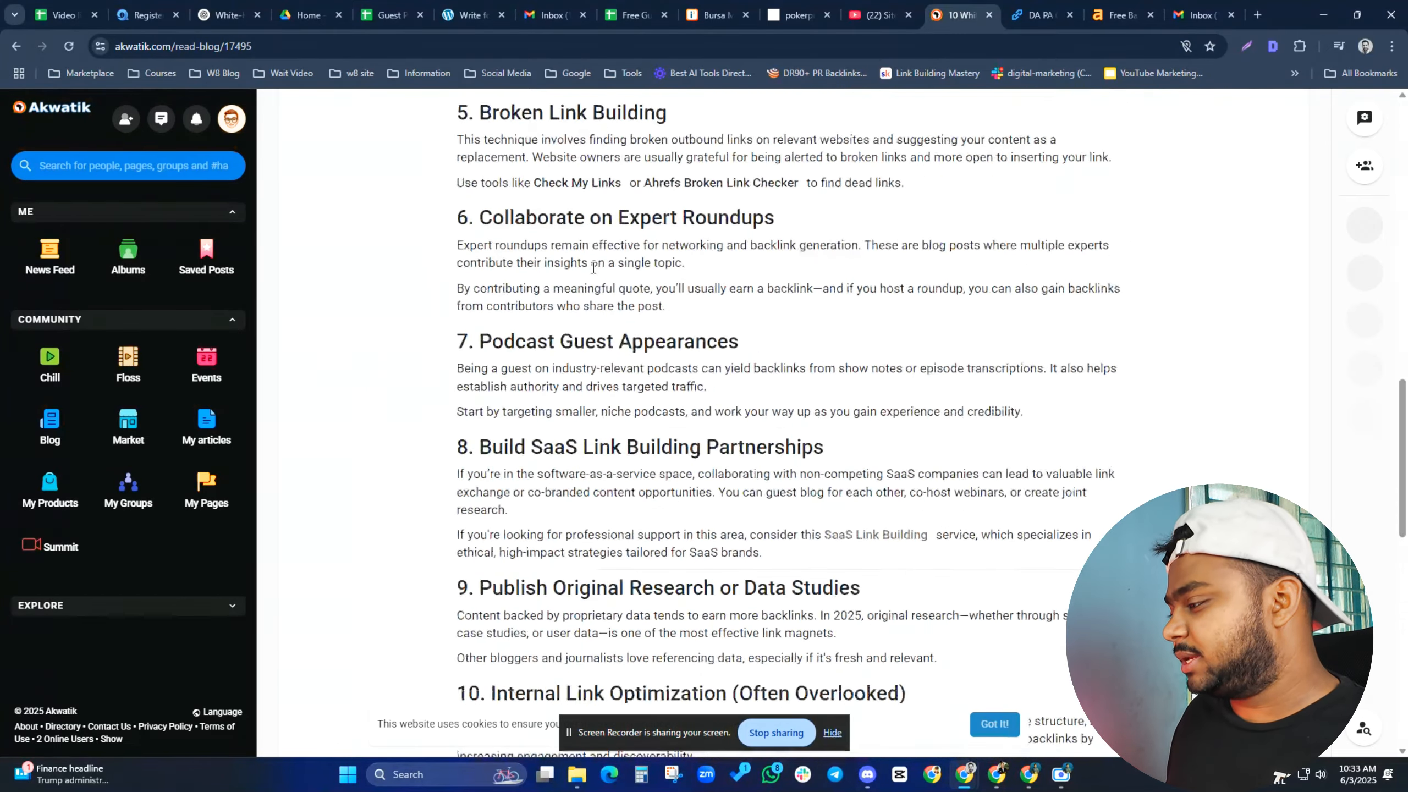
pyautogui.scroll(-9, 595, 268)
pyautogui.scroll(6, 650, 440)
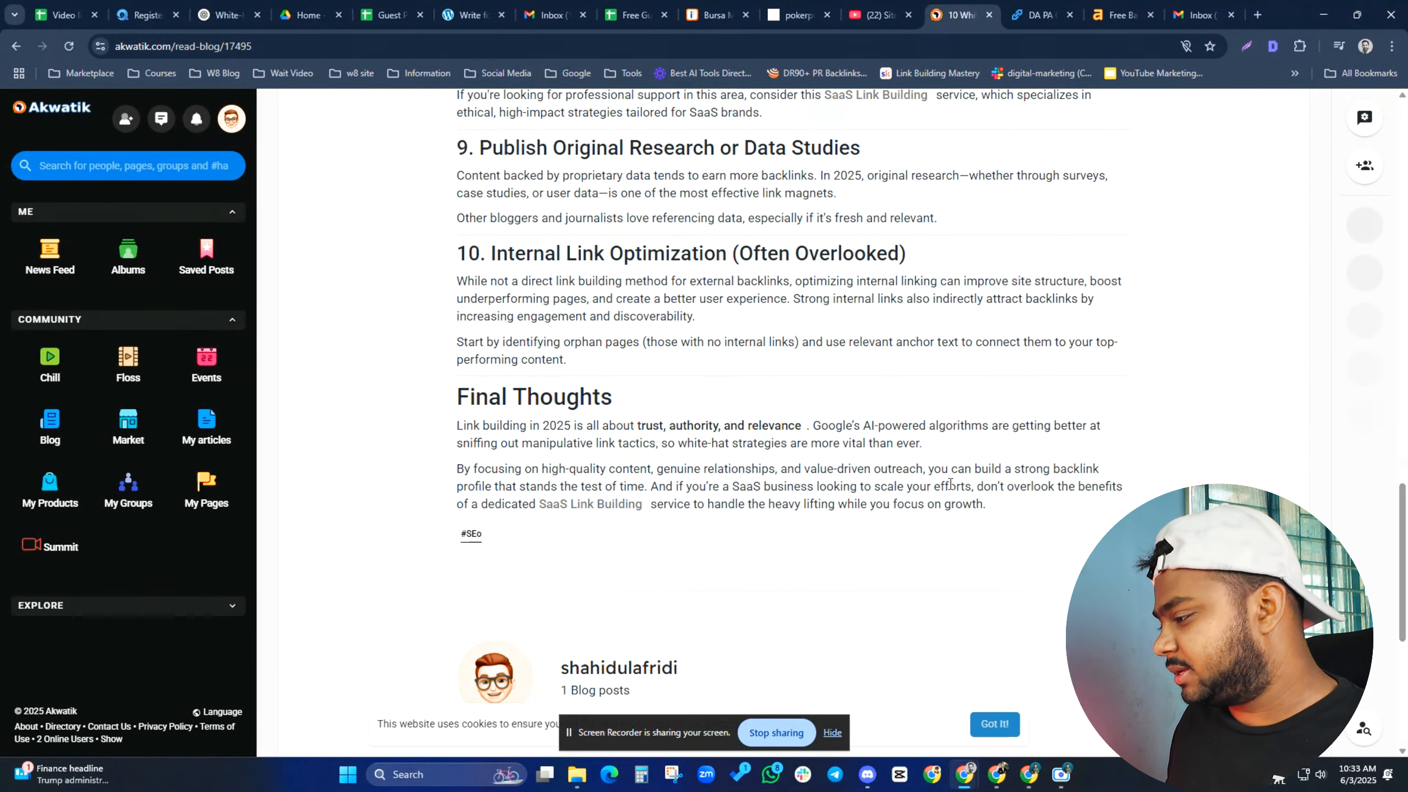
pyautogui.click(606, 505)
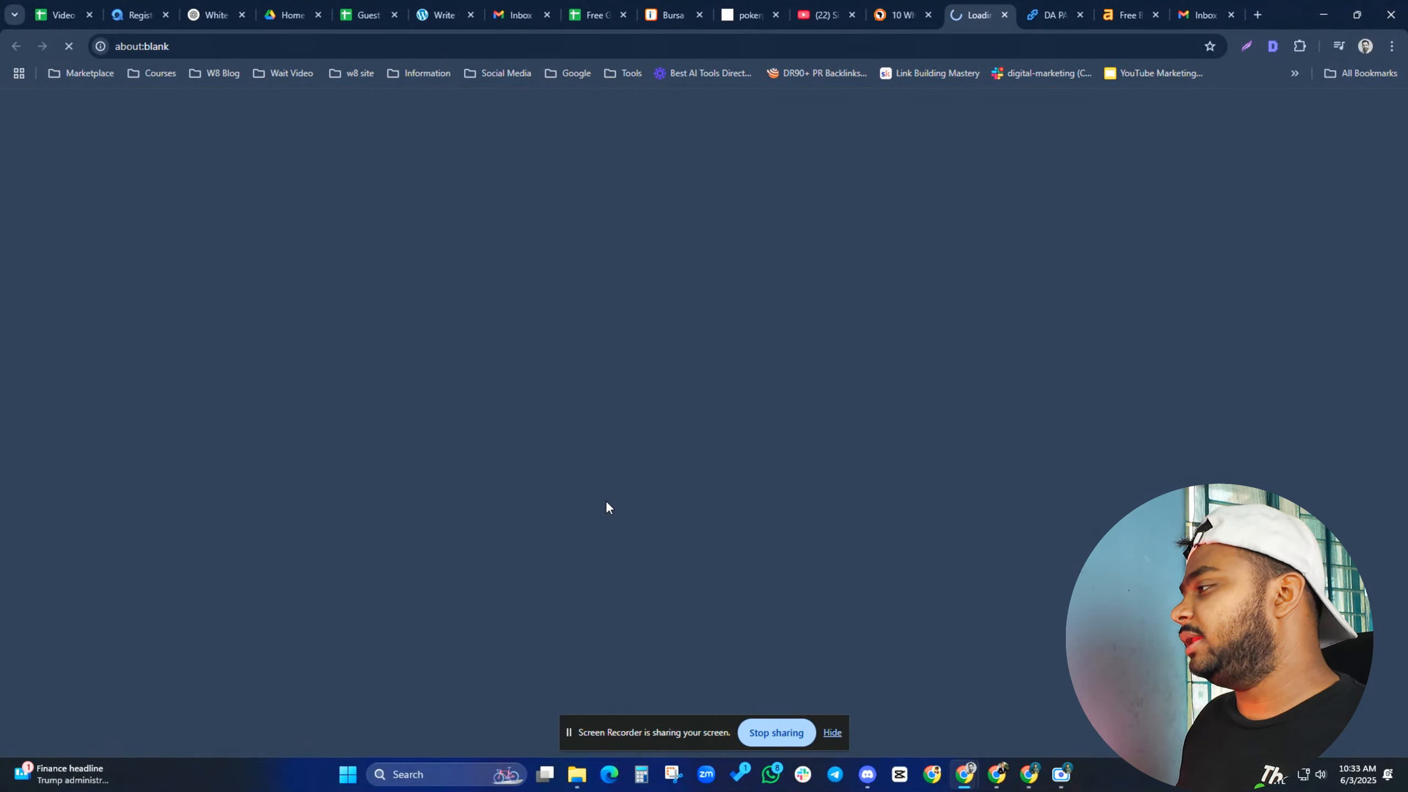